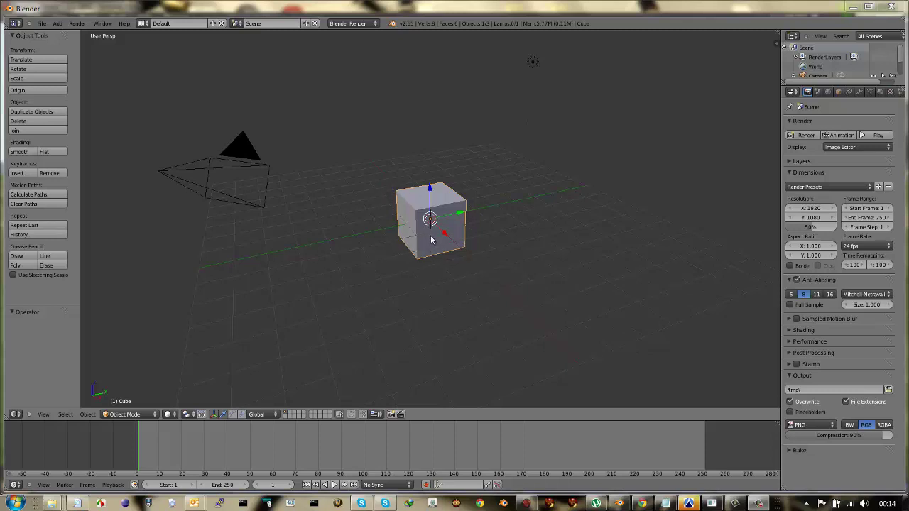
Step: Zoom in and orbit the viewport to see the default cube more frontally
{"action": "scroll", "coordinate": [432, 243], "scroll_direction": "up", "scroll_amount": 3}
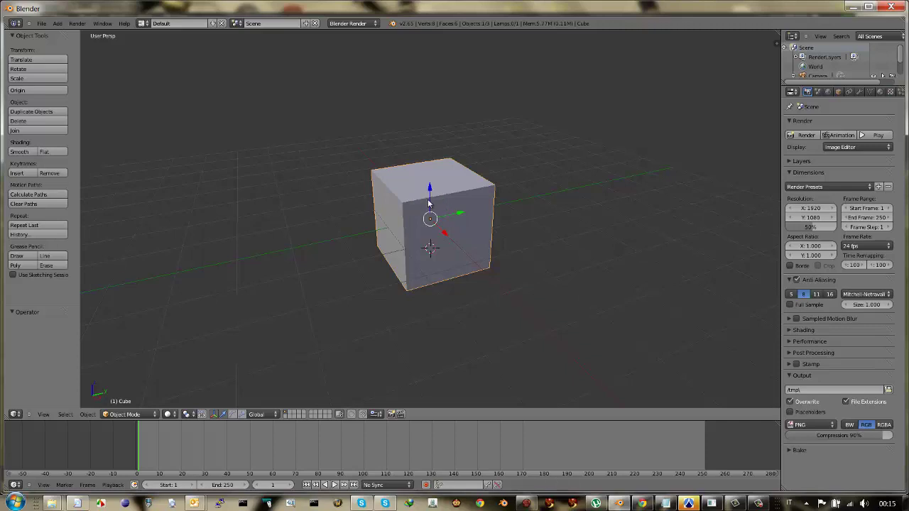
{"action": "mouse_move", "coordinate": [430, 221]}
{"action": "middle_mouse_down"}
{"action": "mouse_move", "coordinate": [460, 189]}
{"action": "mouse_move", "coordinate": [410, 203]}
{"action": "mouse_move", "coordinate": [411, 215]}
{"action": "middle_mouse_up"}
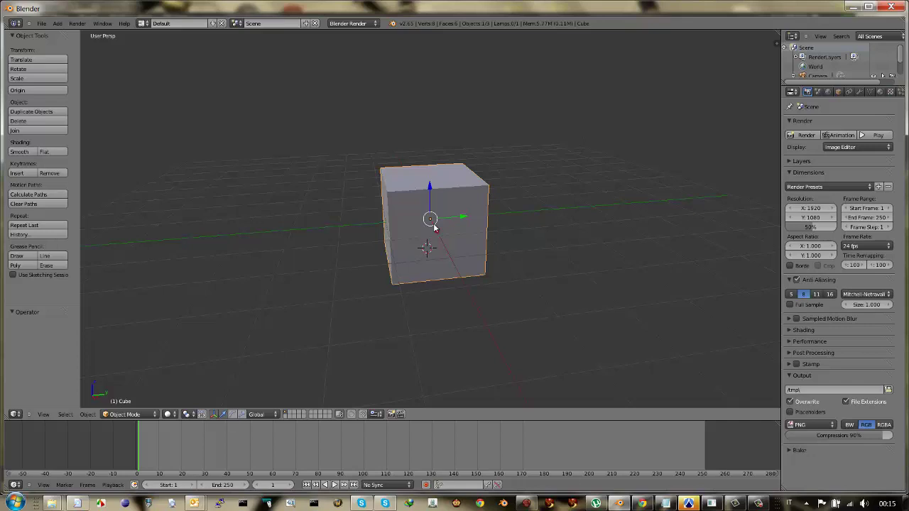
Step: Delete the default cube, add a mesh Plane, and switch to top view (Numpad 7)
{"action": "key", "text": "x"}
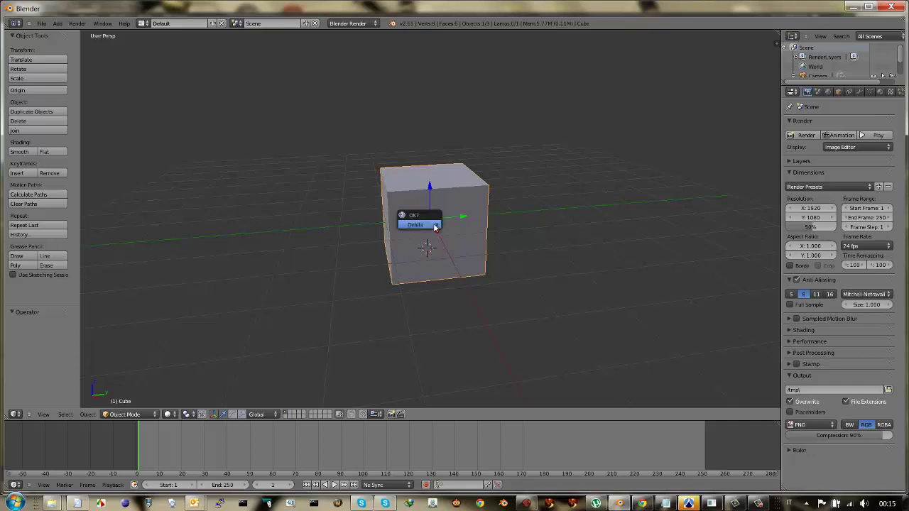
{"action": "left_click", "coordinate": [435, 225]}
{"action": "key", "text": "shift+a"}
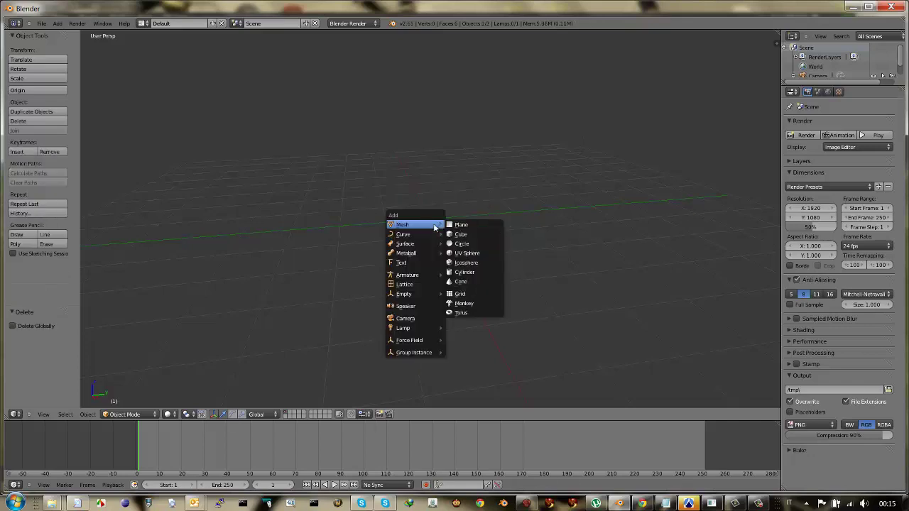
{"action": "left_click", "coordinate": [458, 226]}
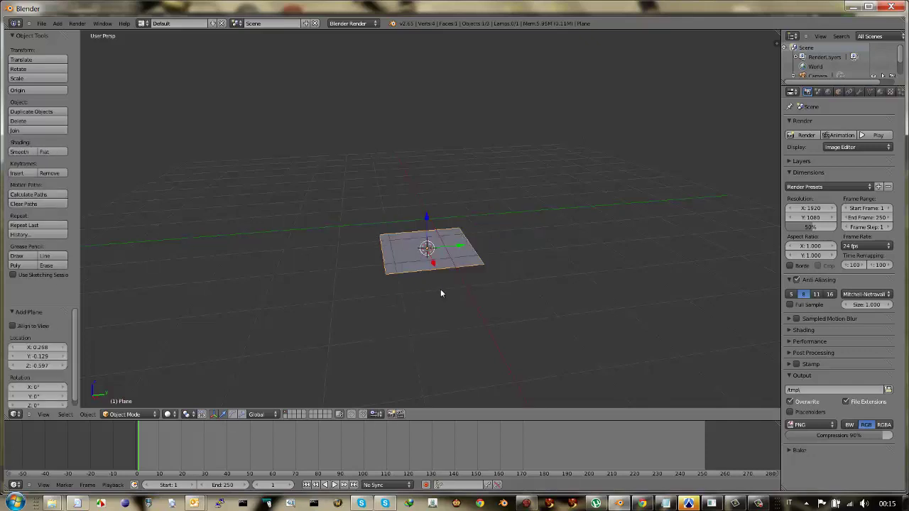
{"action": "mouse_move", "coordinate": [441, 291]}
{"action": "middle_mouse_down"}
{"action": "mouse_move", "coordinate": [558, 360]}
{"action": "mouse_move", "coordinate": [507, 345]}
{"action": "mouse_move", "coordinate": [545, 355]}
{"action": "middle_mouse_up"}
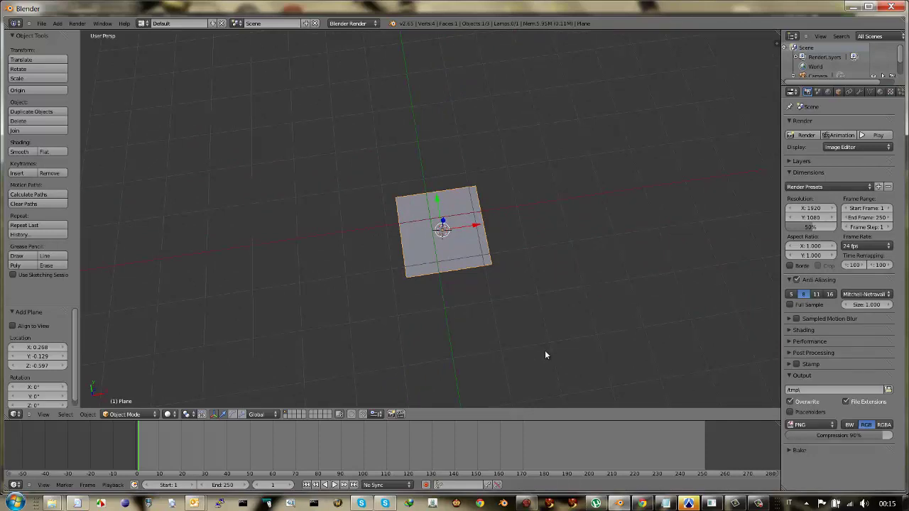
{"action": "key", "text": "KP_7"}
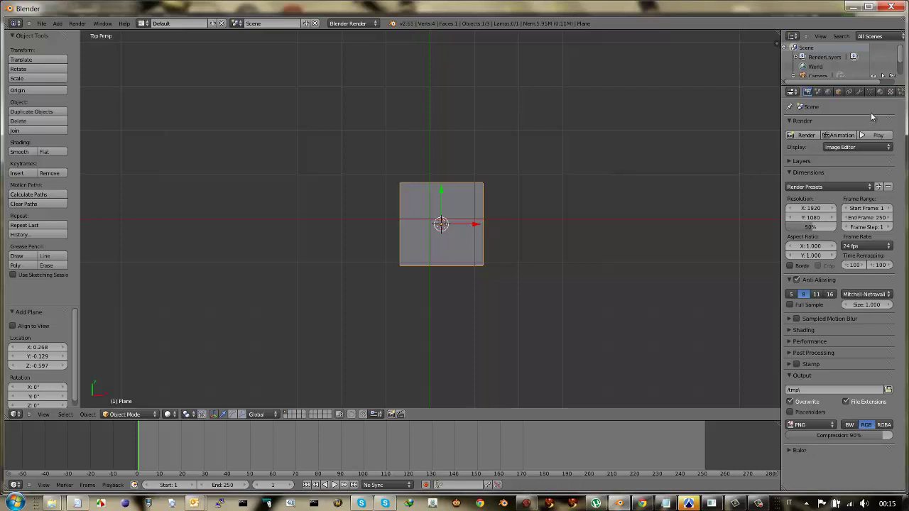
Step: Create a new material for the plane and add a new texture of type Image or Movie
{"action": "left_click", "coordinate": [880, 92]}
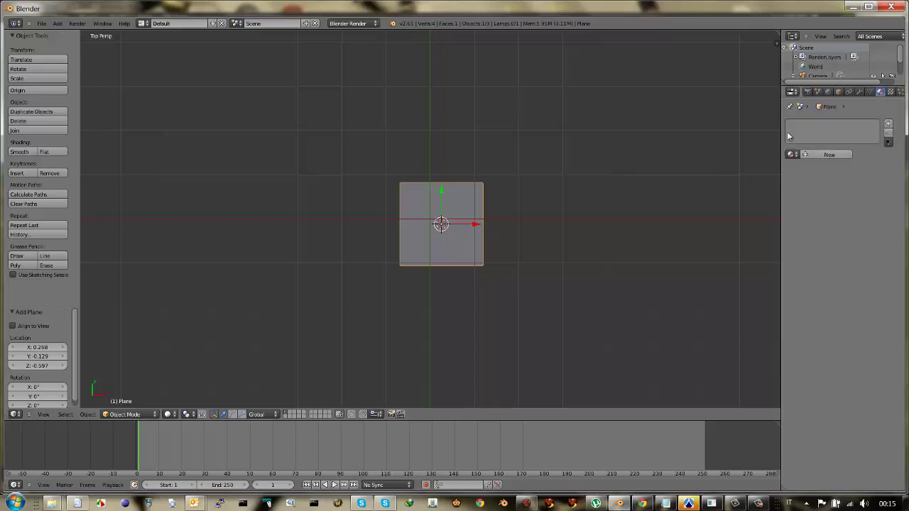
{"action": "left_click", "coordinate": [831, 155]}
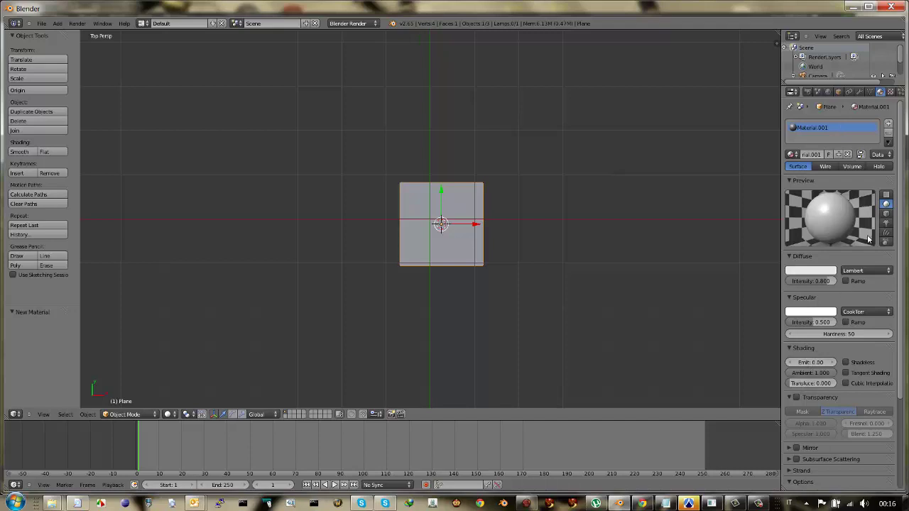
{"action": "left_click", "coordinate": [891, 93]}
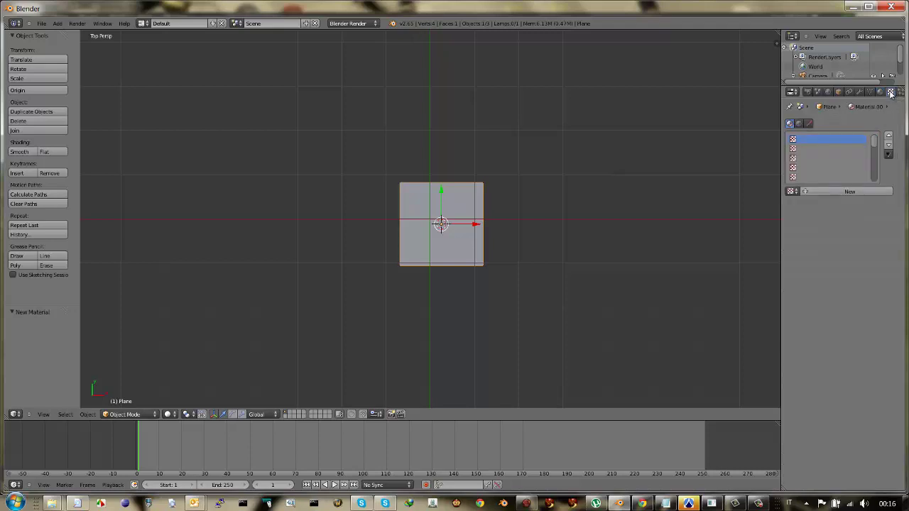
{"action": "left_click", "coordinate": [824, 191]}
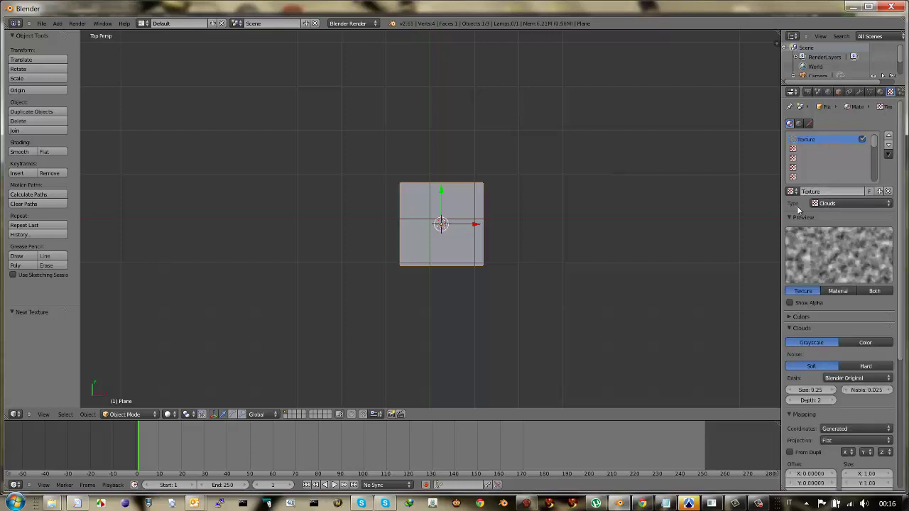
{"action": "left_click", "coordinate": [844, 205]}
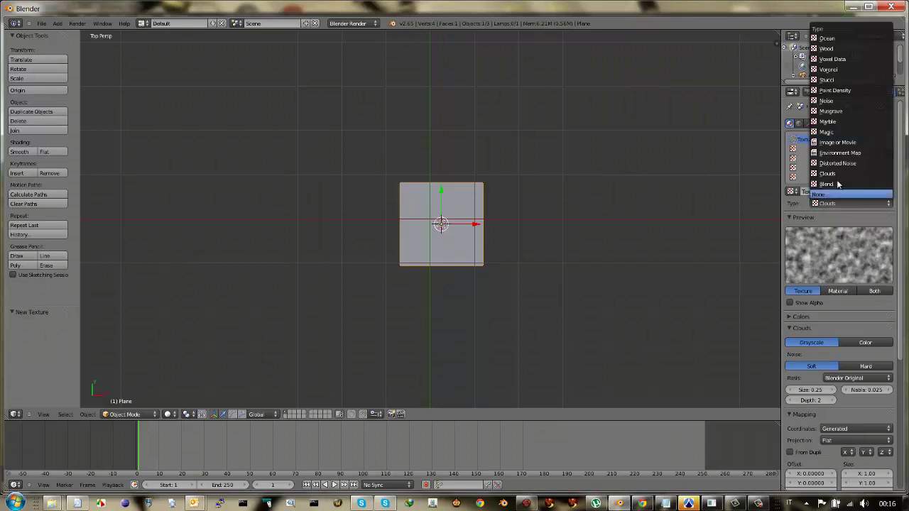
{"action": "left_click", "coordinate": [839, 144]}
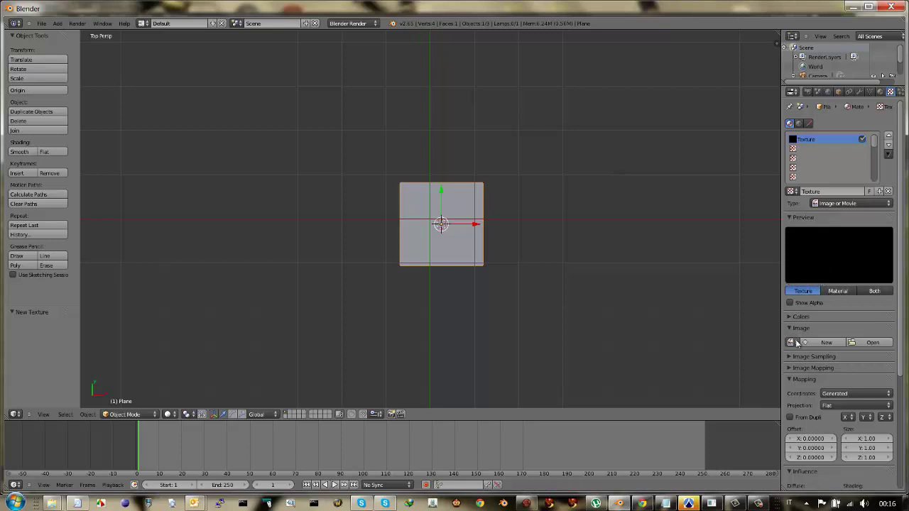
Step: Load 6266Greek_vase.jpg from the thumbnail file browser as the texture image
{"action": "left_click", "coordinate": [856, 344]}
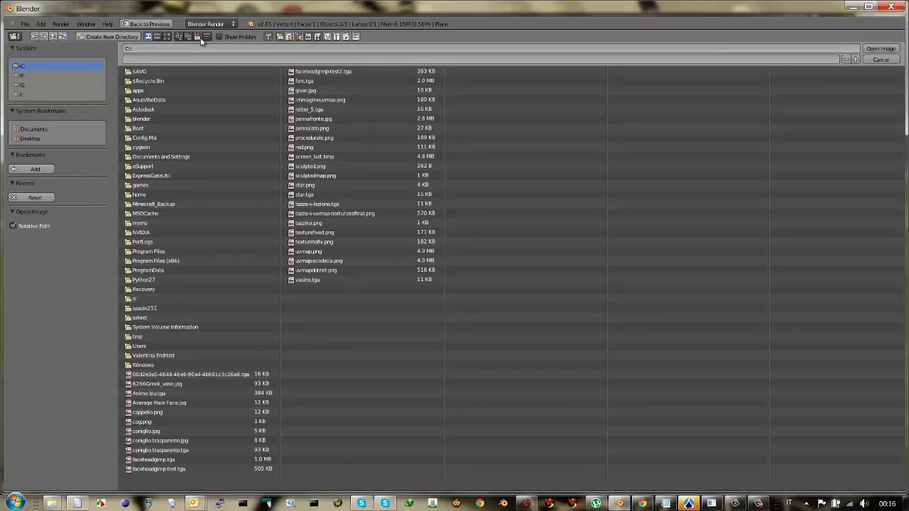
{"action": "left_click", "coordinate": [167, 36]}
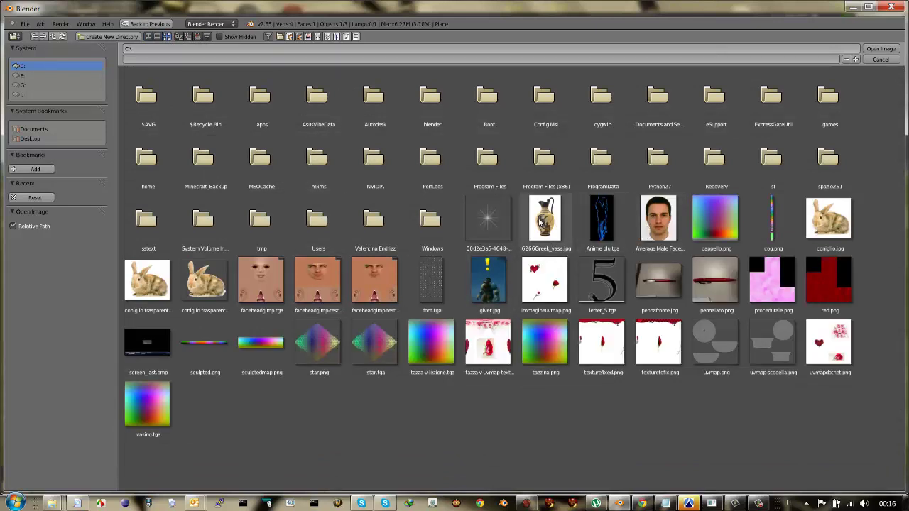
{"action": "left_click", "coordinate": [541, 223]}
{"action": "double_click", "coordinate": [543, 222]}
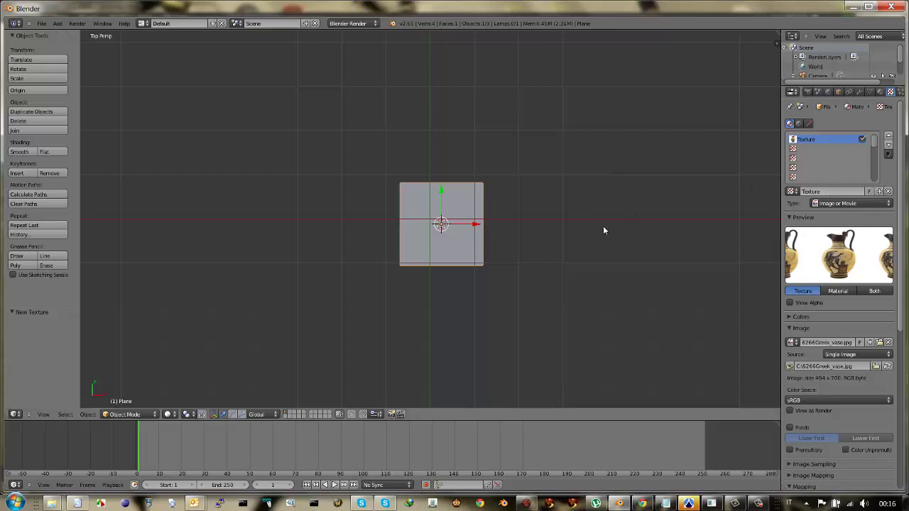
{"action": "left_click", "coordinate": [879, 92]}
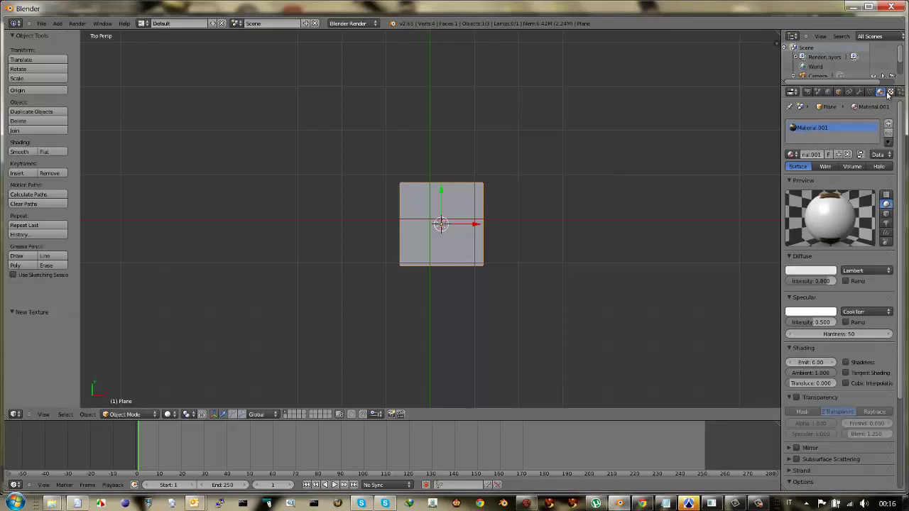
{"action": "left_click", "coordinate": [891, 92]}
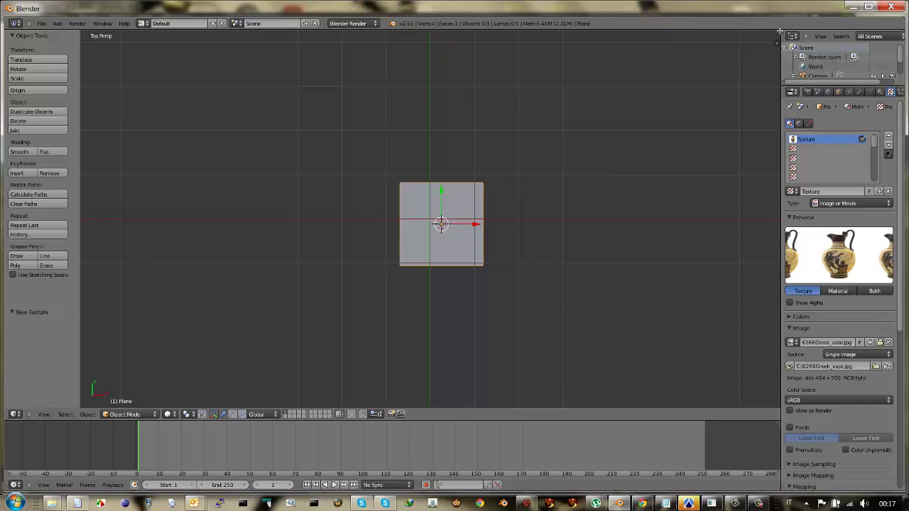
Step: Split the 3D view, make the right area a UV/Image Editor, and enter Edit Mode
{"action": "left_click_drag", "start_coordinate": [779, 30], "coordinate": [501, 270]}
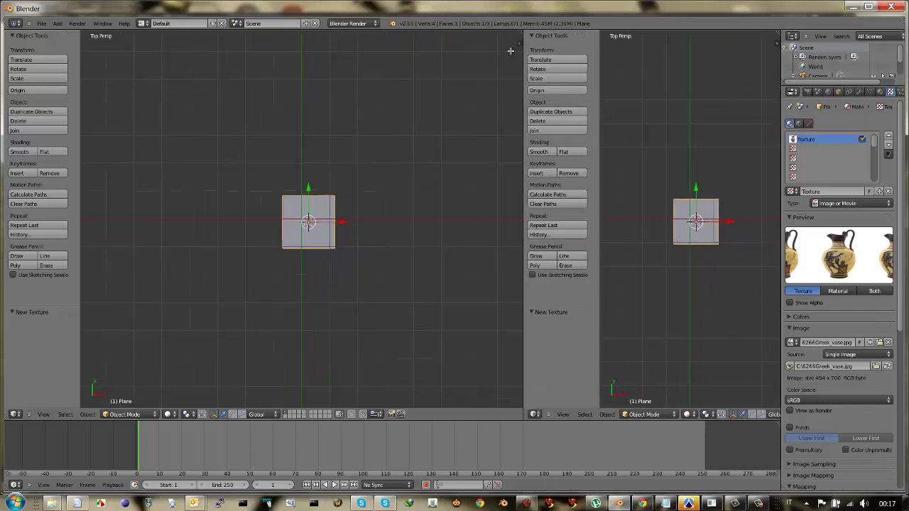
{"action": "left_click", "coordinate": [513, 415]}
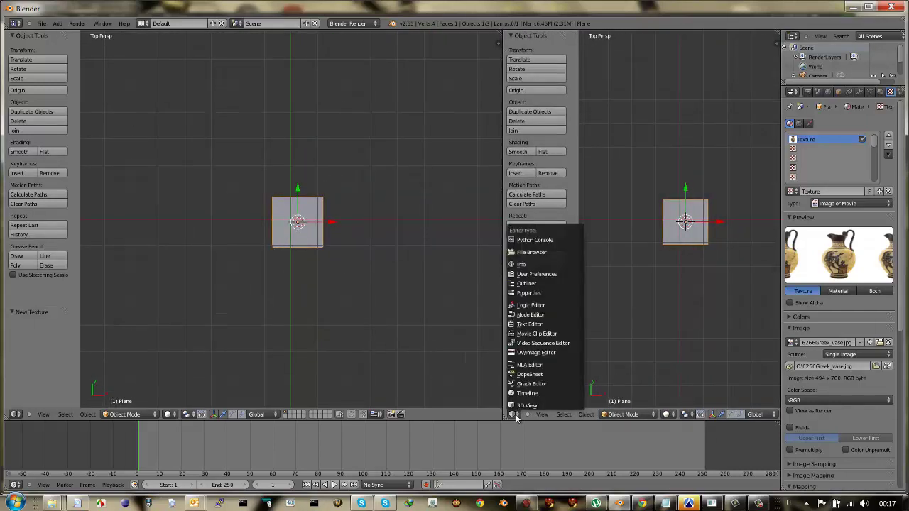
{"action": "left_click", "coordinate": [526, 353]}
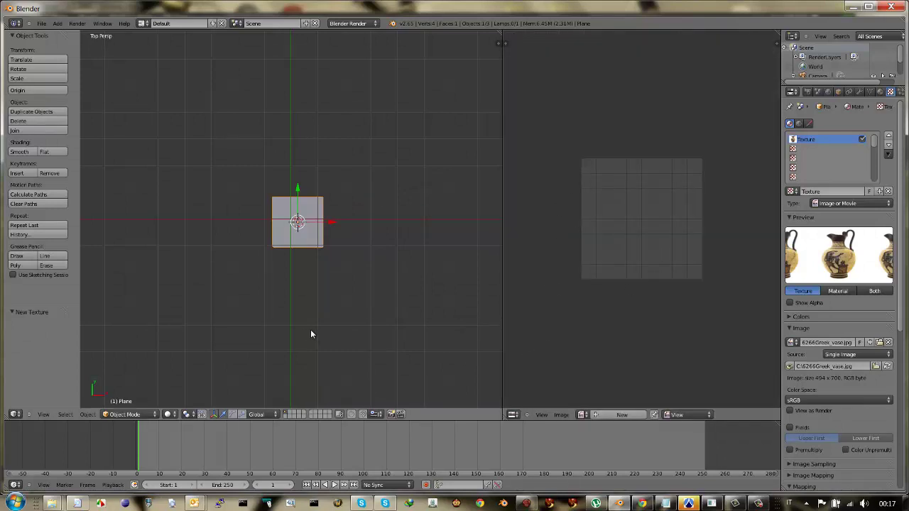
{"action": "left_click", "coordinate": [269, 321]}
{"action": "key", "text": "Tab"}
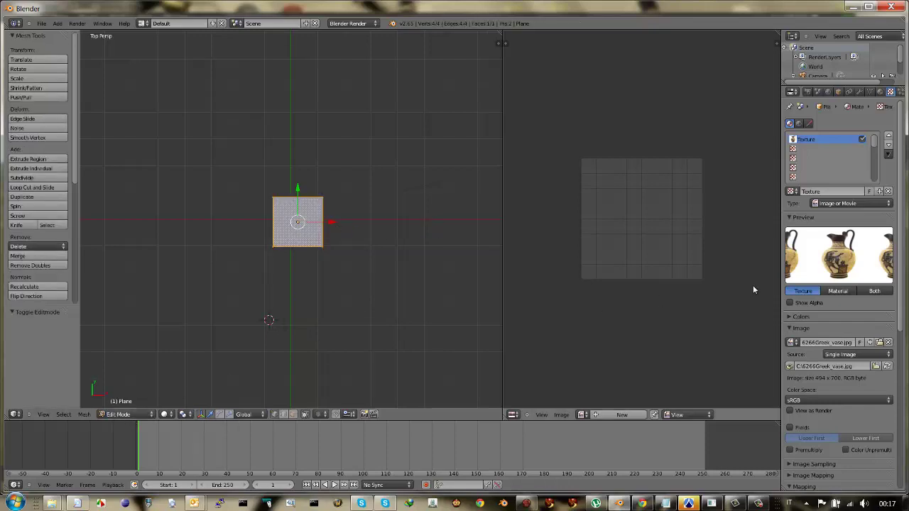
Step: Add the UV map UVMap under Object Data UV Maps, then return to Object Mode
{"action": "left_click", "coordinate": [871, 92]}
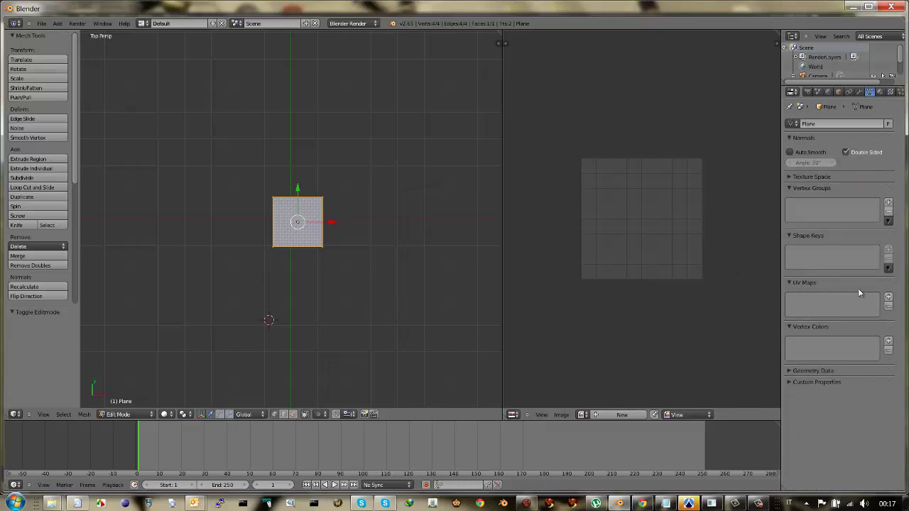
{"action": "left_click", "coordinate": [888, 297]}
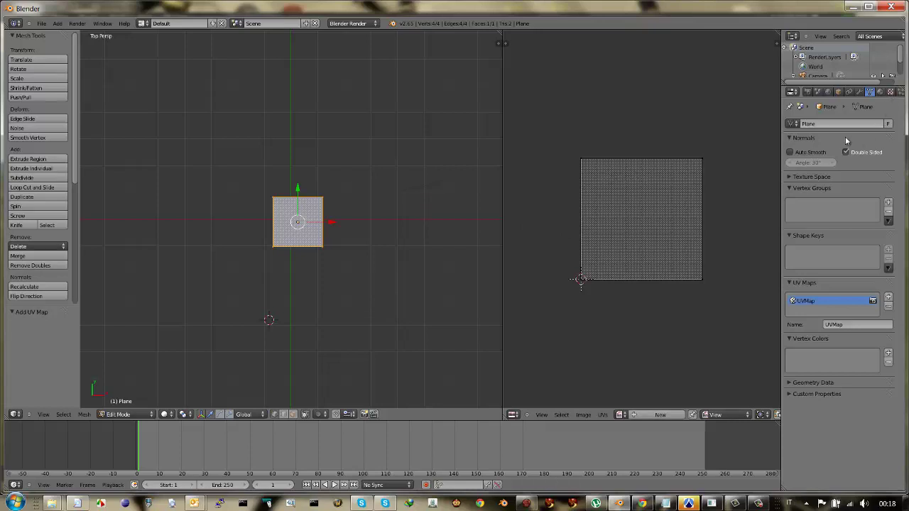
{"action": "key", "text": "Tab"}
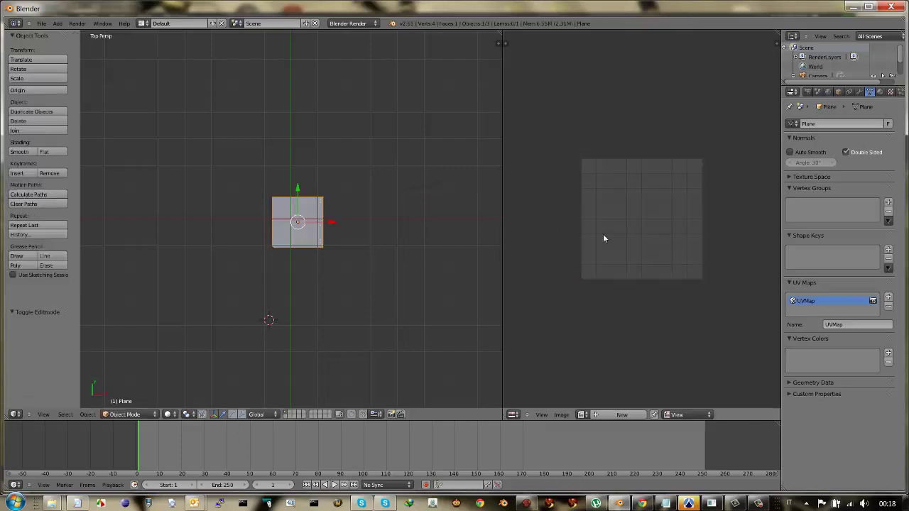
Step: Set the texture's Mapping coordinates to UV and choose UVMap as the map
{"action": "left_click", "coordinate": [892, 92]}
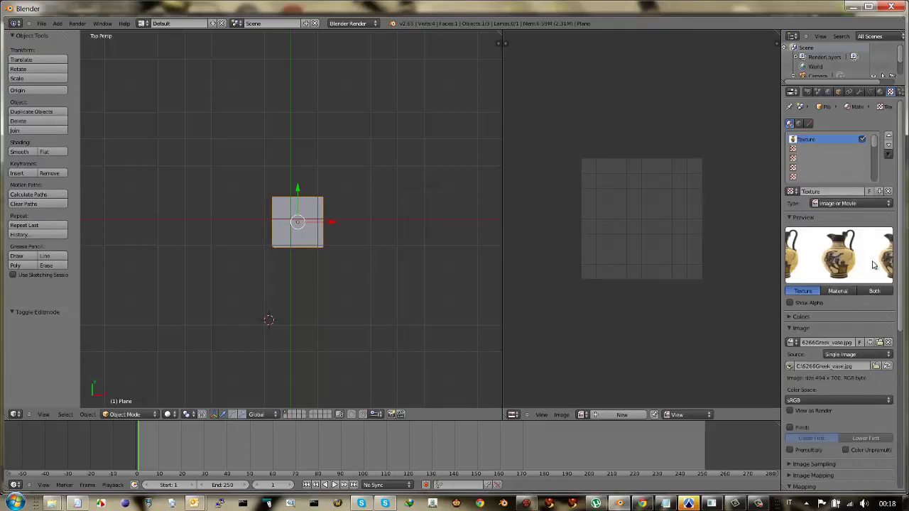
{"action": "scroll", "coordinate": [873, 298], "scroll_direction": "down", "scroll_amount": 3}
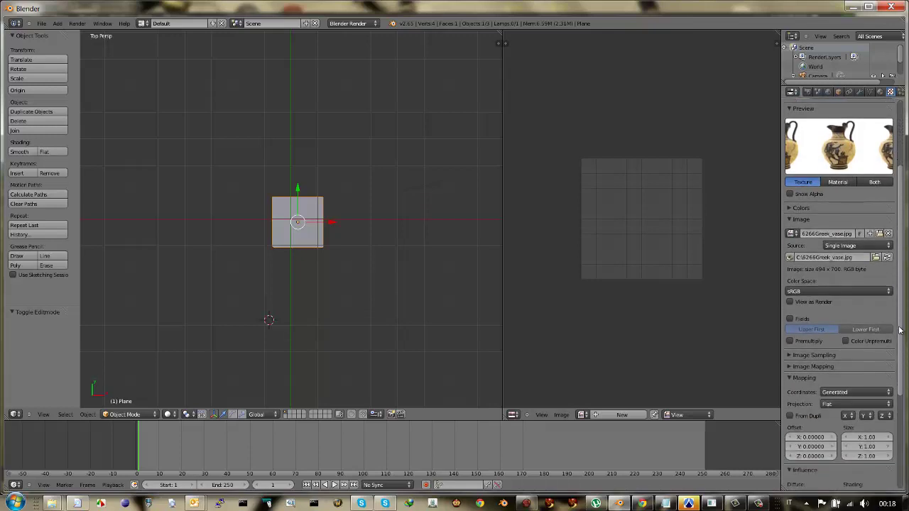
{"action": "scroll", "coordinate": [866, 312], "scroll_direction": "down", "scroll_amount": 3}
{"action": "scroll", "coordinate": [859, 327], "scroll_direction": "down", "scroll_amount": 2}
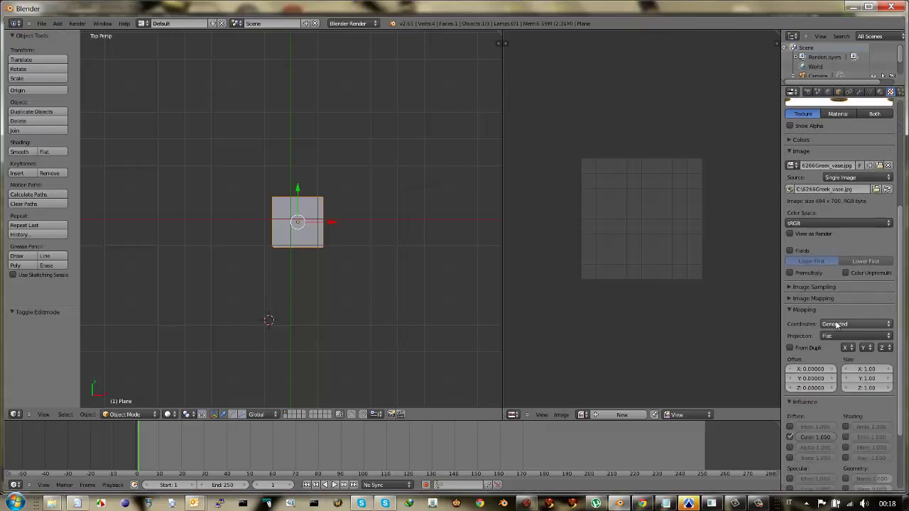
{"action": "left_click", "coordinate": [833, 324]}
{"action": "left_click", "coordinate": [836, 284]}
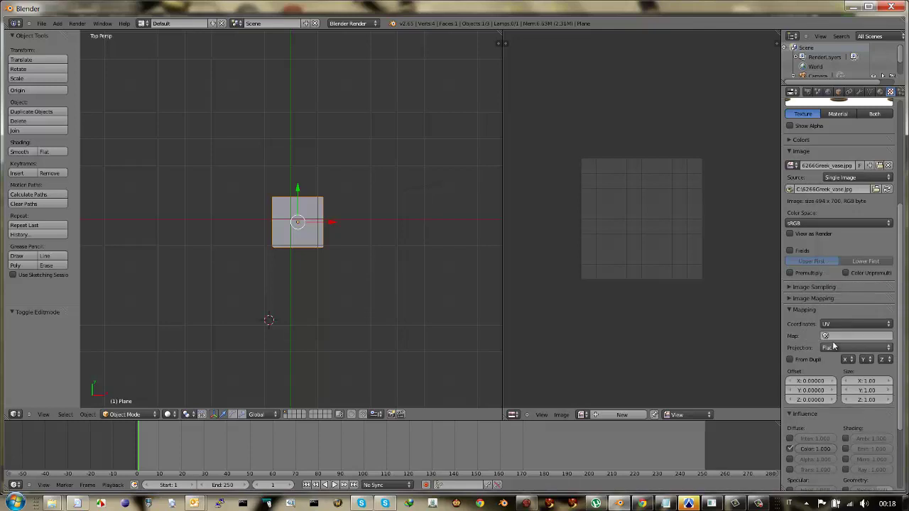
{"action": "left_click", "coordinate": [834, 337]}
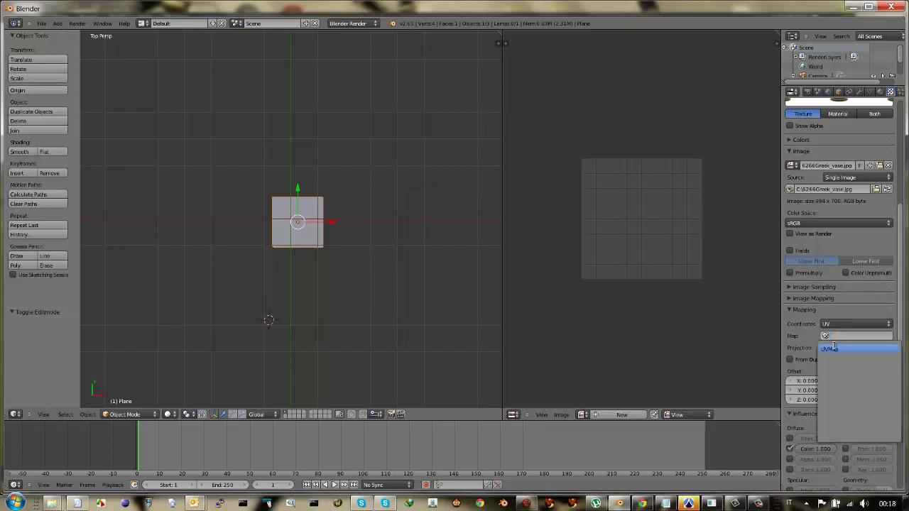
{"action": "left_click", "coordinate": [830, 348]}
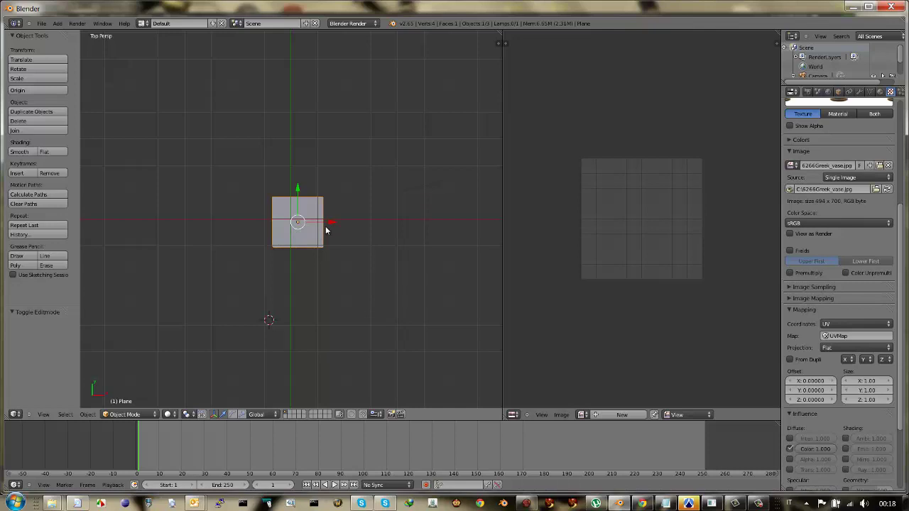
Step: Render the scene with F12 to confirm the Greek vase image shows on the plane
{"action": "key", "text": "F12"}
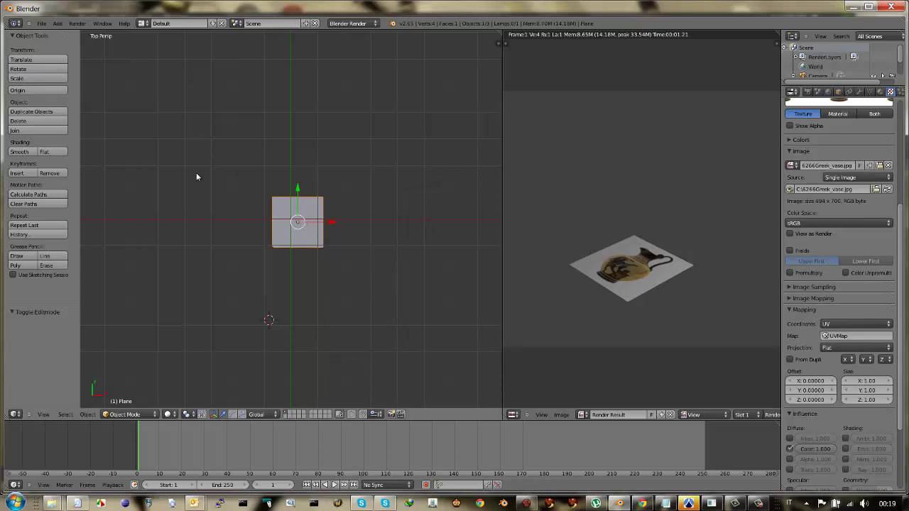
{"action": "left_click", "coordinate": [41, 24]}
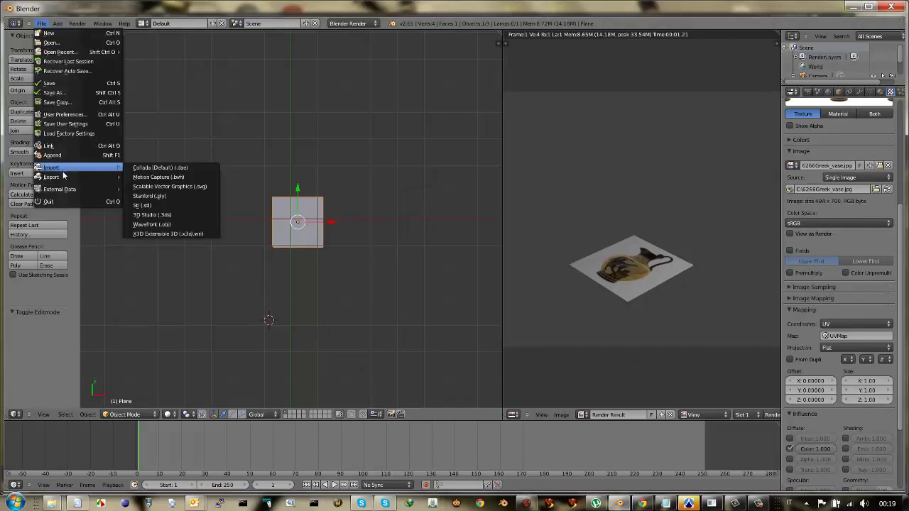
Step: Export as Collada with Selection Only and Apply Modifiers, named 'piano texturizzato base'
{"action": "mouse_move", "coordinate": [51, 177]}
{"action": "left_click", "coordinate": [163, 177]}
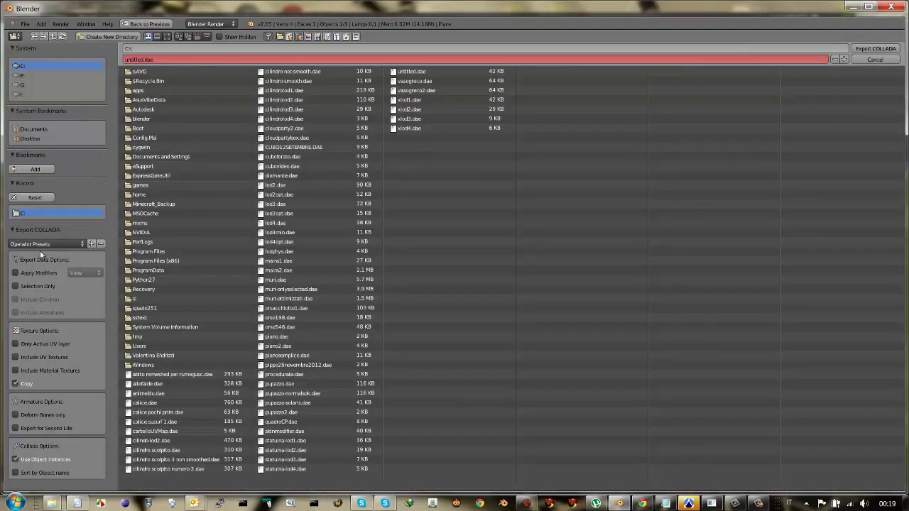
{"action": "left_click", "coordinate": [15, 286]}
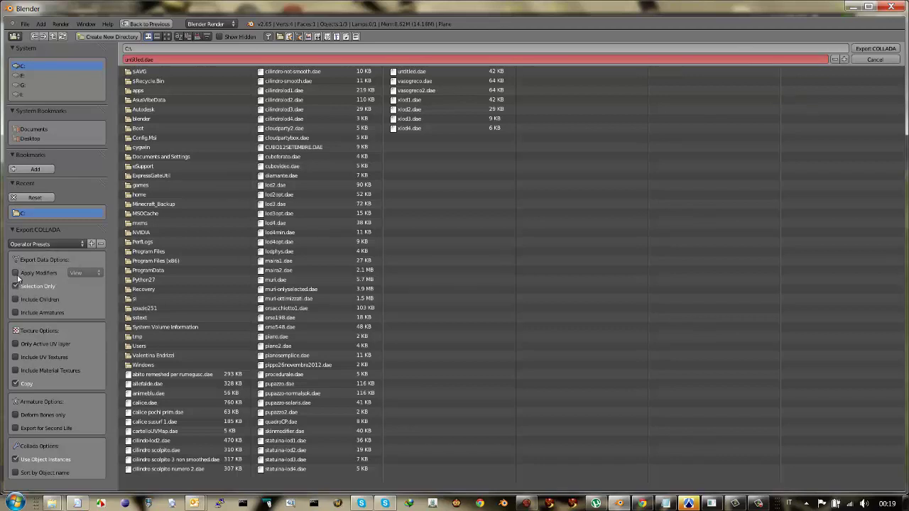
{"action": "left_click", "coordinate": [15, 272]}
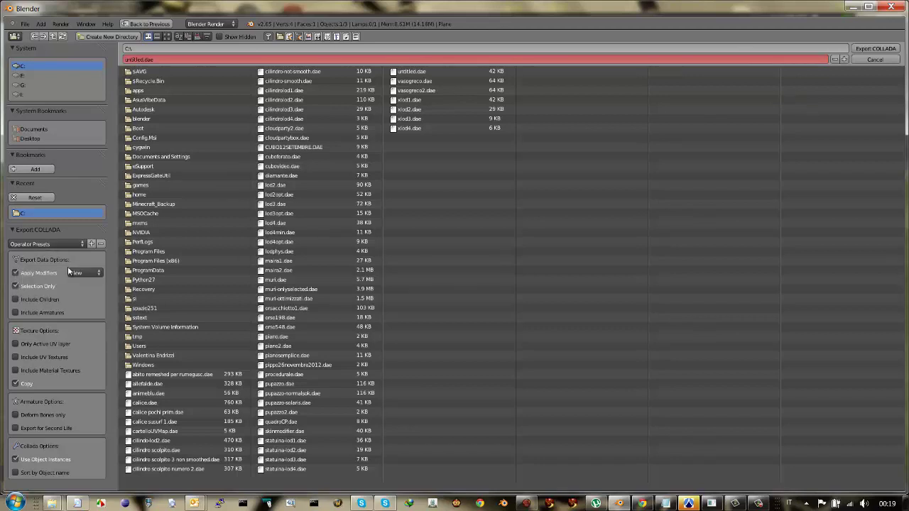
{"action": "left_click", "coordinate": [159, 59]}
{"action": "type", "text": "ano texturizzato base"}
{"action": "key", "text": "Return"}
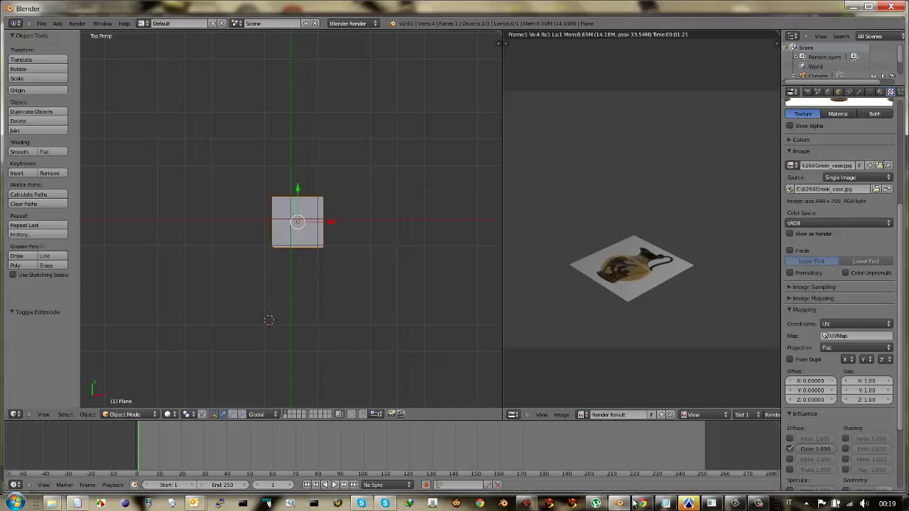
{"action": "mouse_move", "coordinate": [525, 504]}
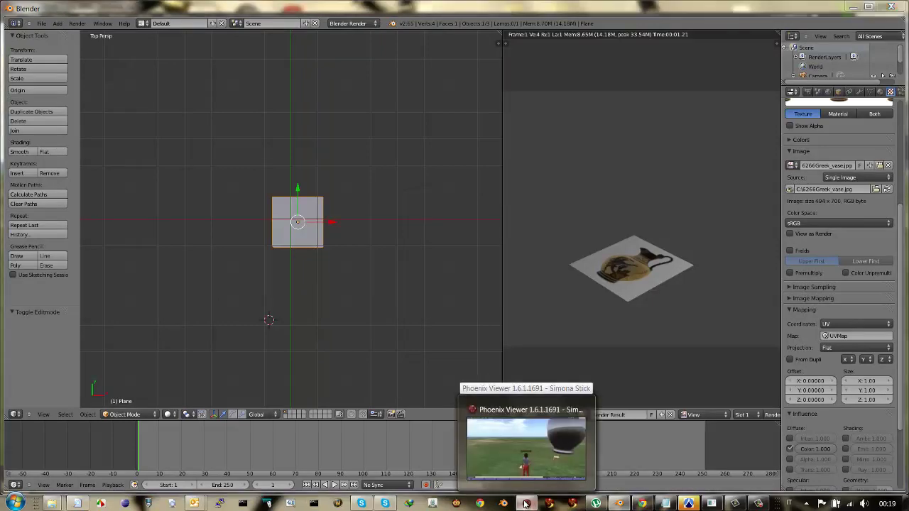
Step: Switch to Phoenix Viewer and walk the avatar toward open ground
{"action": "left_click", "coordinate": [554, 454]}
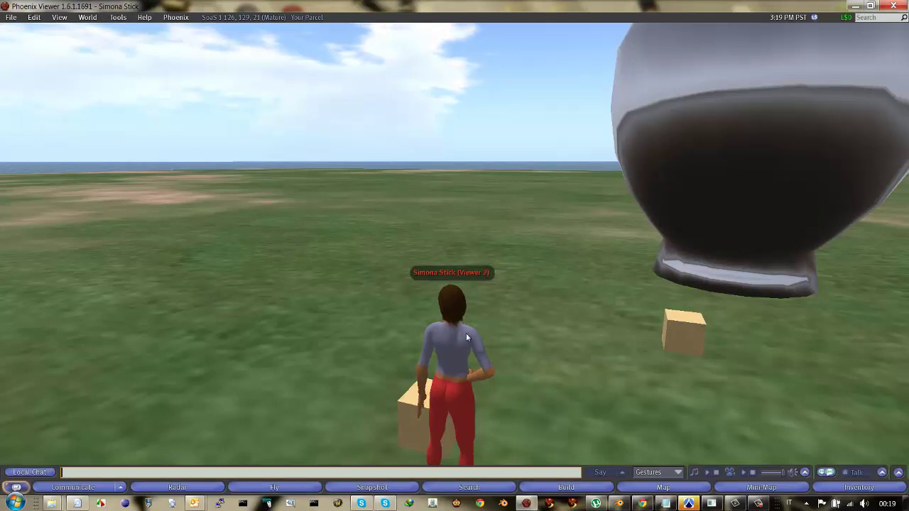
{"action": "key", "text": "Left"}
{"action": "key", "text": "Up"}
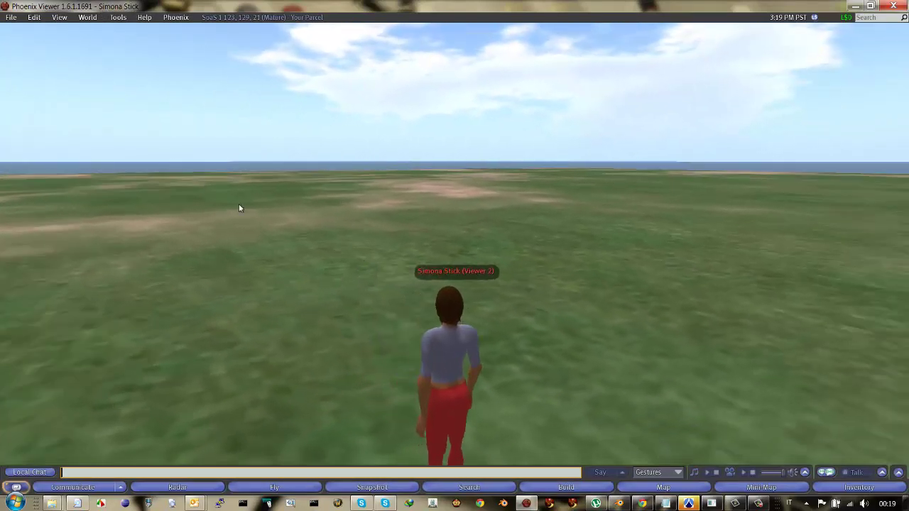
Step: Start a mesh model upload and pick piano texturizzato base.dae in the file dialog
{"action": "left_click", "coordinate": [12, 17]}
{"action": "mouse_move", "coordinate": [28, 34]}
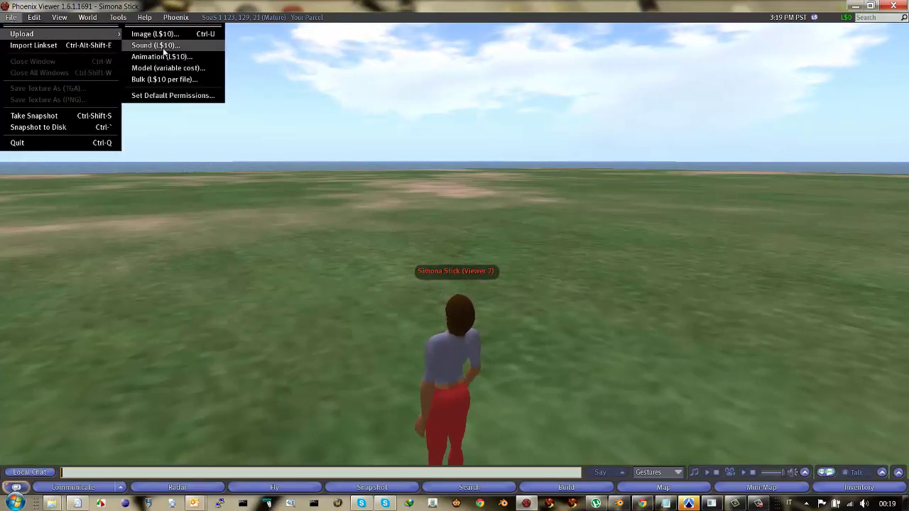
{"action": "left_click", "coordinate": [164, 68]}
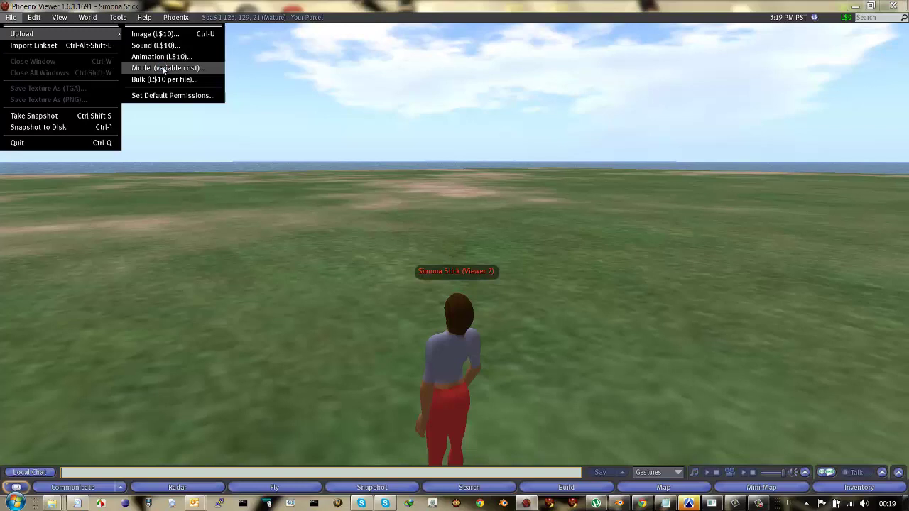
{"action": "left_click_drag", "start_coordinate": [448, 133], "coordinate": [319, 131]}
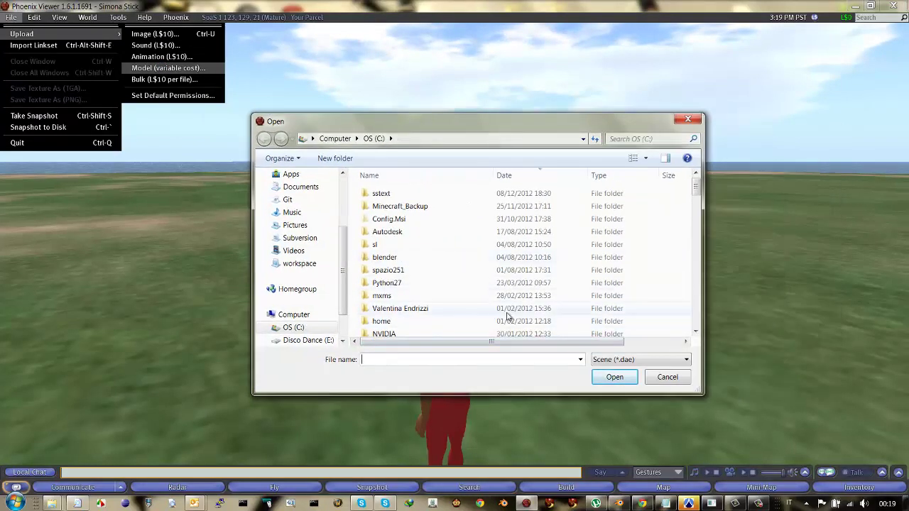
{"action": "type", "text": "piano"}
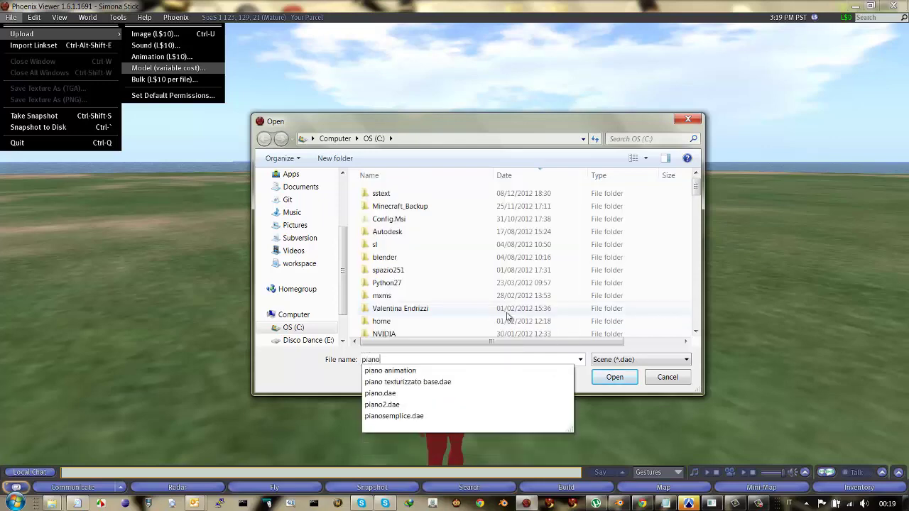
{"action": "key", "text": "Down"}
{"action": "key", "text": "Down"}
Step: Open the chosen model file in Upload Model, then switch back to Blender
{"action": "key", "text": "Return"}
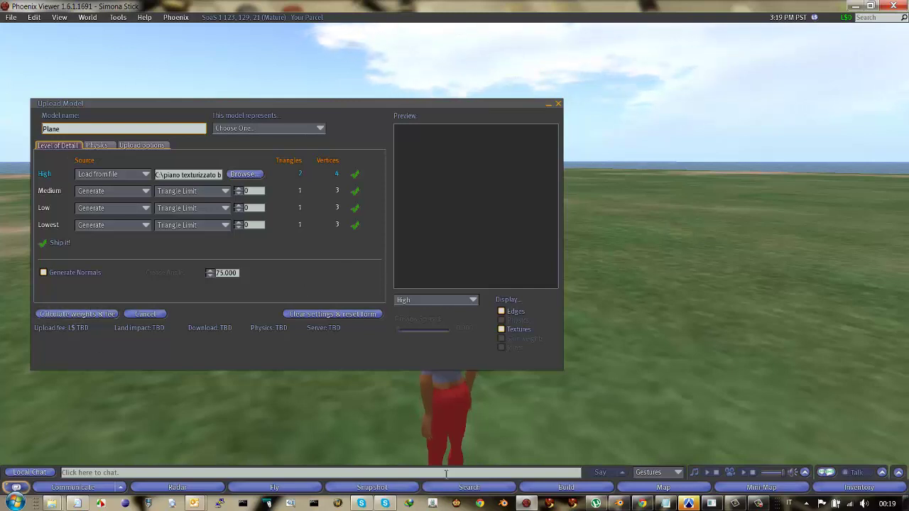
{"action": "left_click", "coordinate": [619, 503]}
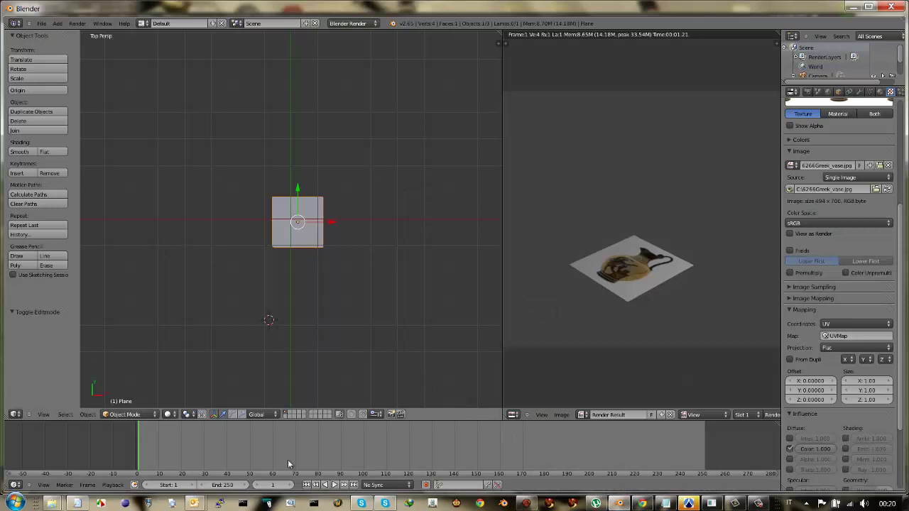
{"action": "mouse_move", "coordinate": [52, 502]}
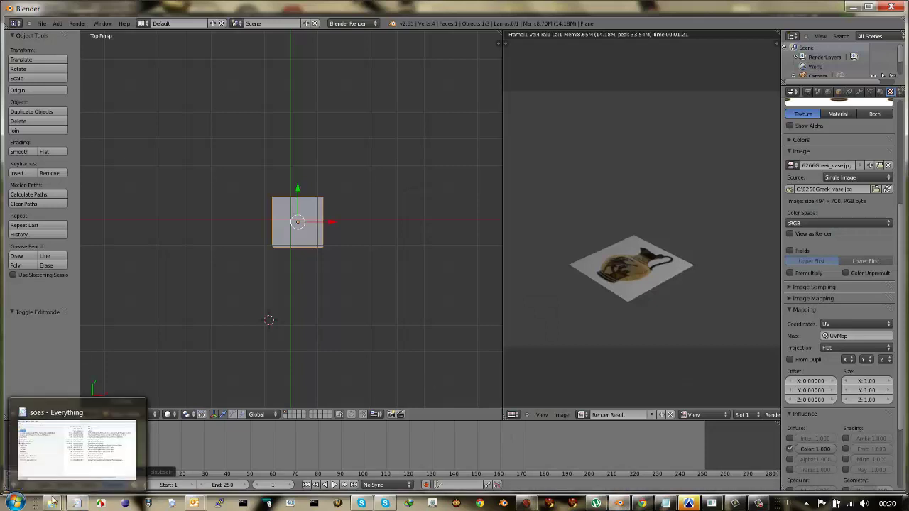
Step: Search Everything for 'piano te' to find piano texturizzato base.dae, then return to Phoenix Viewer
{"action": "left_click", "coordinate": [62, 504]}
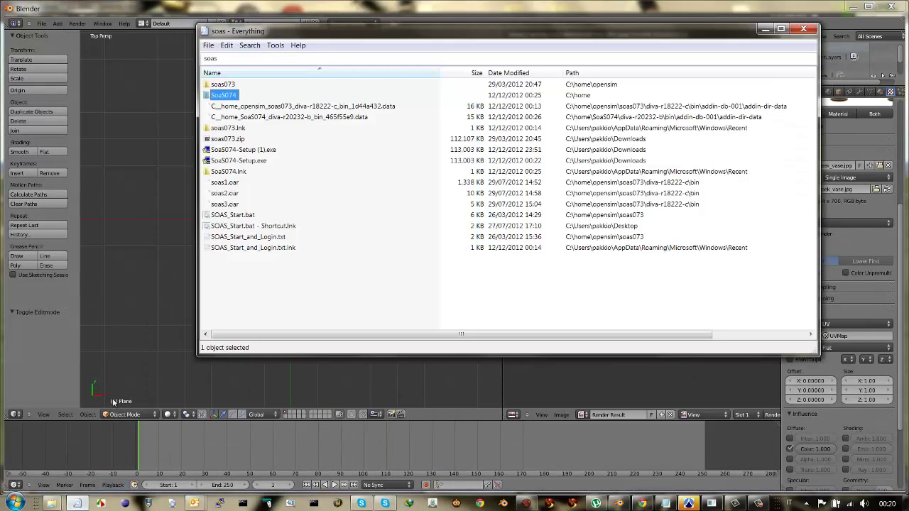
{"action": "double_click", "coordinate": [242, 63]}
{"action": "type", "text": "pian"}
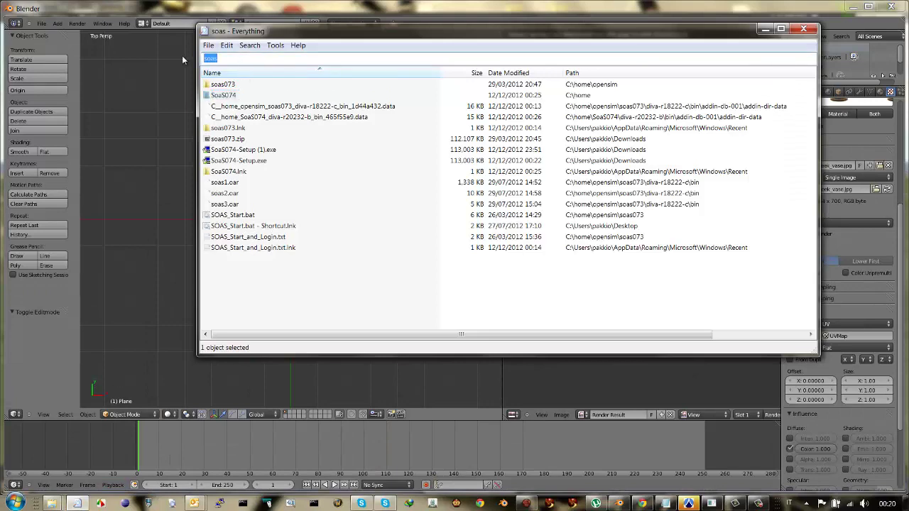
{"action": "type", "text": "o "}
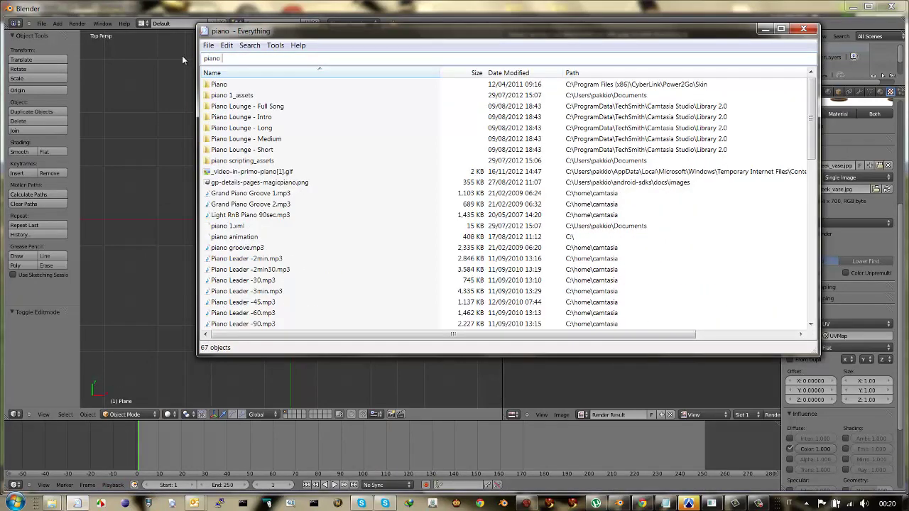
{"action": "type", "text": "te"}
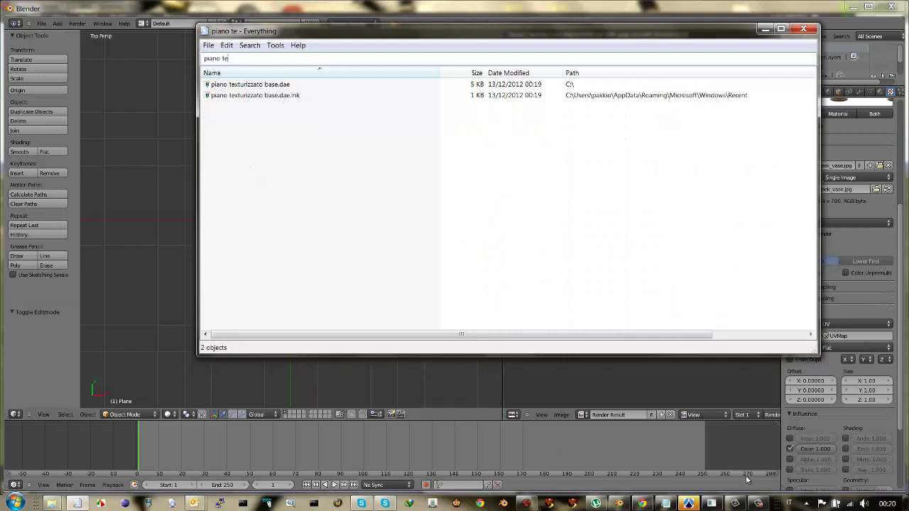
{"action": "left_click", "coordinate": [524, 504]}
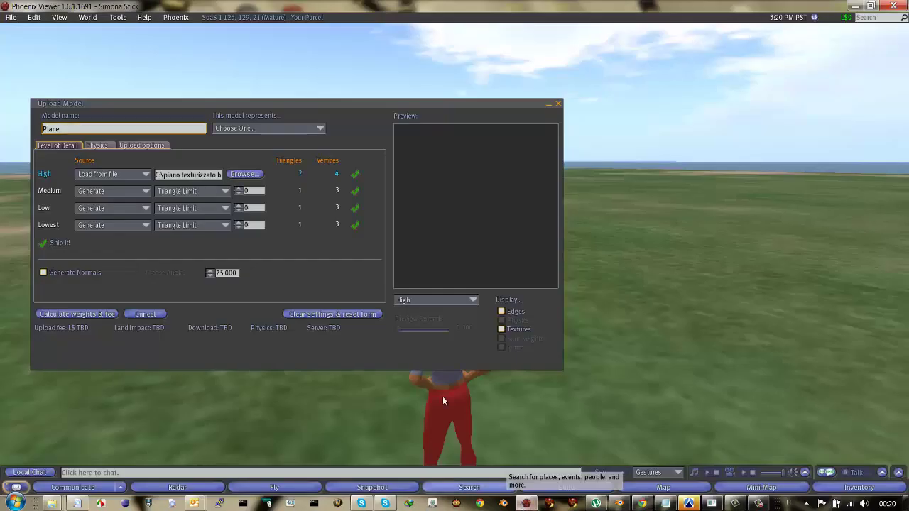
Step: Calculate the fee, upload the Plane model, and drag it from Inventory > Objects onto the ground
{"action": "left_click", "coordinate": [74, 314]}
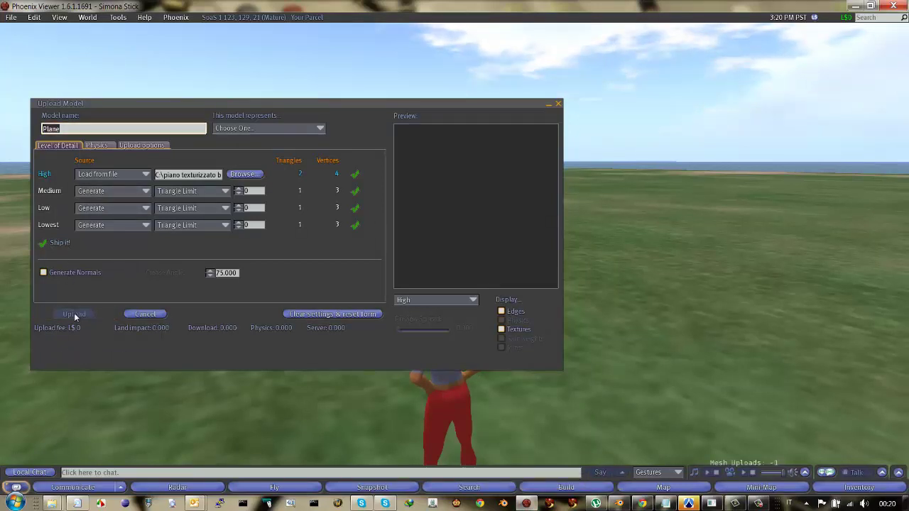
{"action": "left_click", "coordinate": [74, 314]}
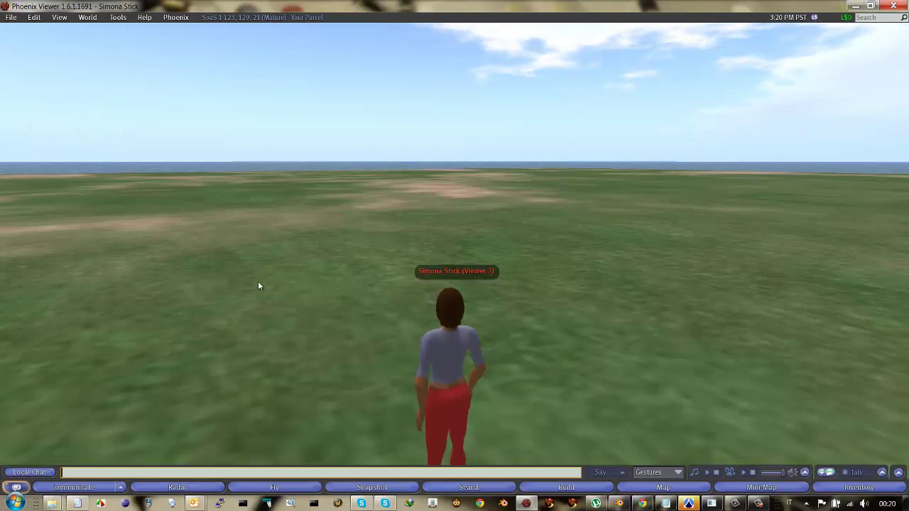
{"action": "key", "text": "ctrl+i"}
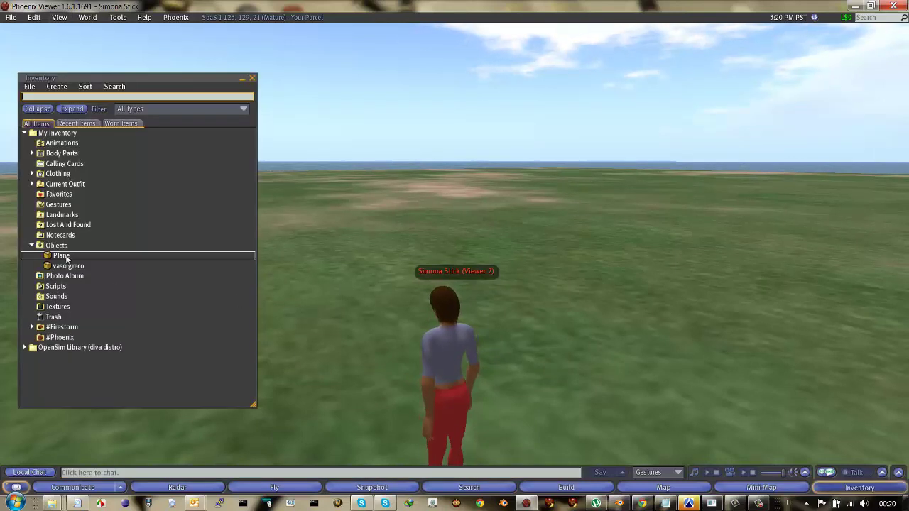
{"action": "left_click", "coordinate": [291, 286]}
{"action": "left_click_drag", "start_coordinate": [291, 285], "coordinate": [368, 290]}
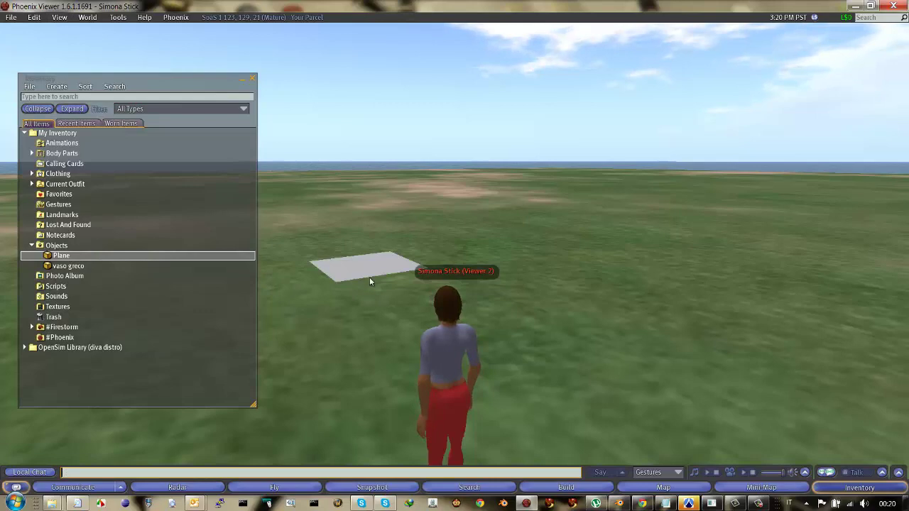
Step: Focus the camera on the grey plane and view it from above
{"action": "left_click", "coordinate": [454, 251], "text": "alt"}
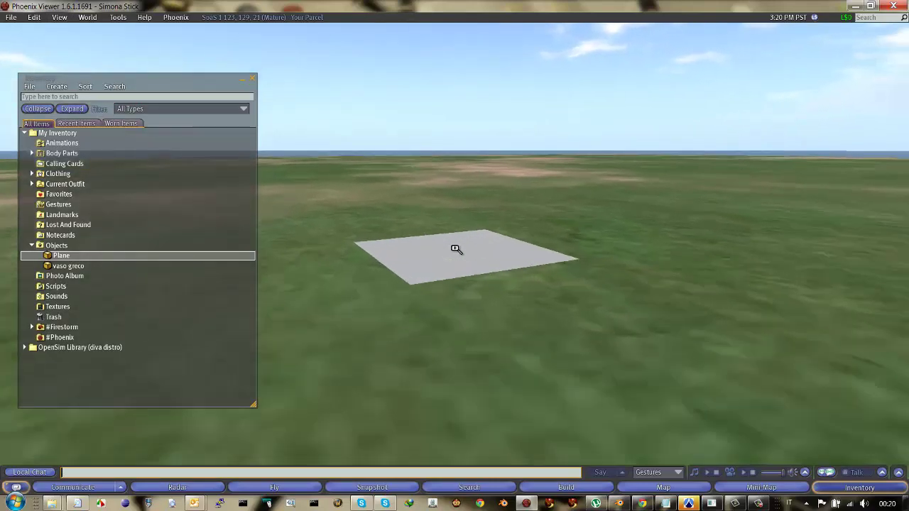
{"action": "left_click_drag", "start_coordinate": [455, 255], "coordinate": [455, 254], "text": "ctrl+alt"}
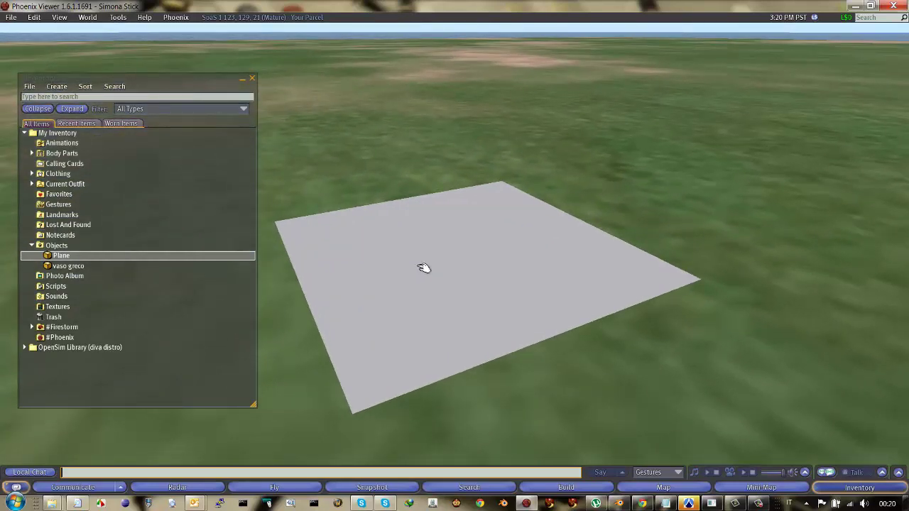
{"action": "key", "text": "ctrl+u"}
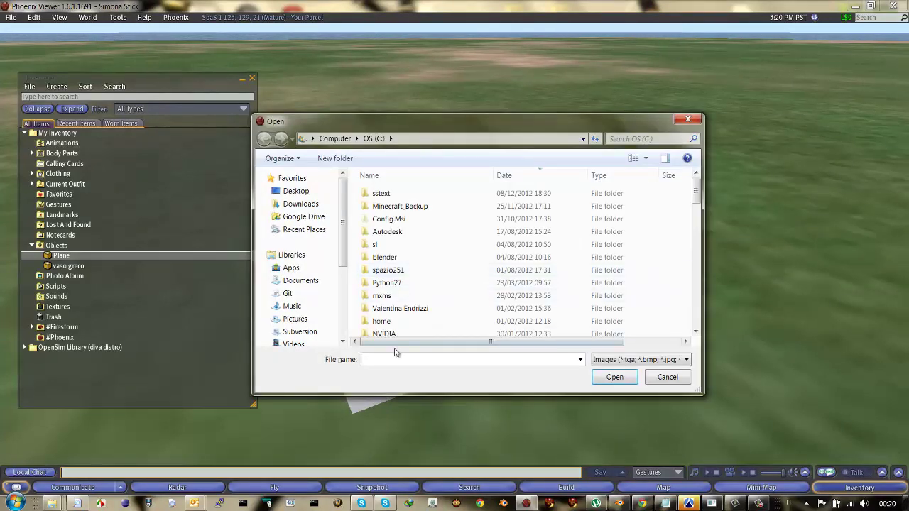
Step: Locate 6266Greek_vase.jpg in the Open dialog, checking the texture's file name in Blender
{"action": "type", "text": "v"}
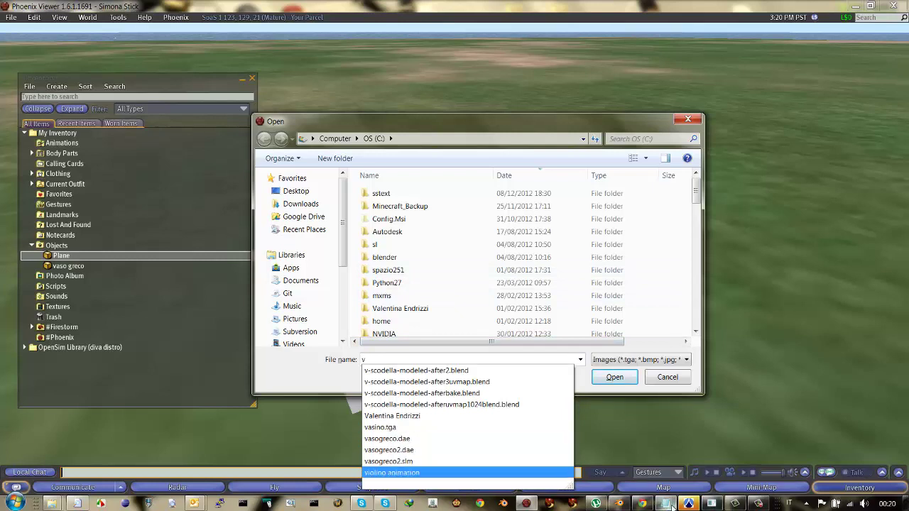
{"action": "left_click", "coordinate": [618, 504]}
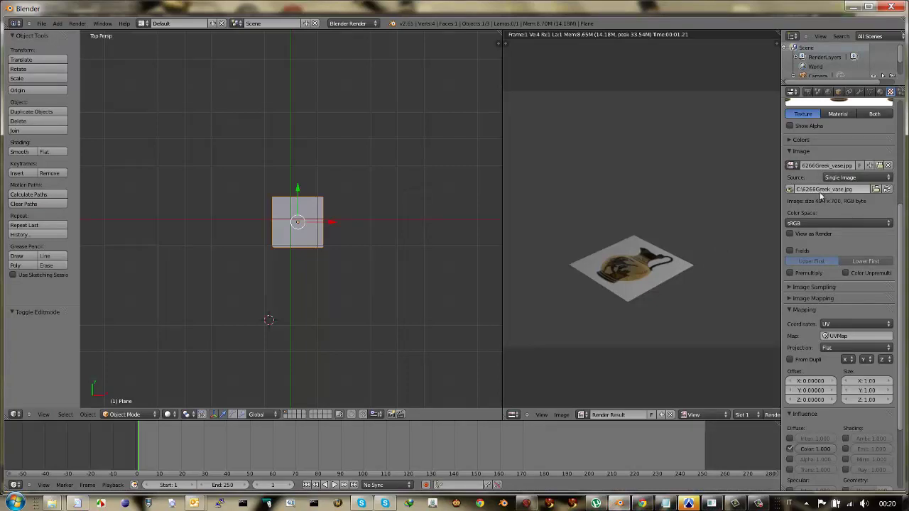
{"action": "left_click", "coordinate": [529, 503]}
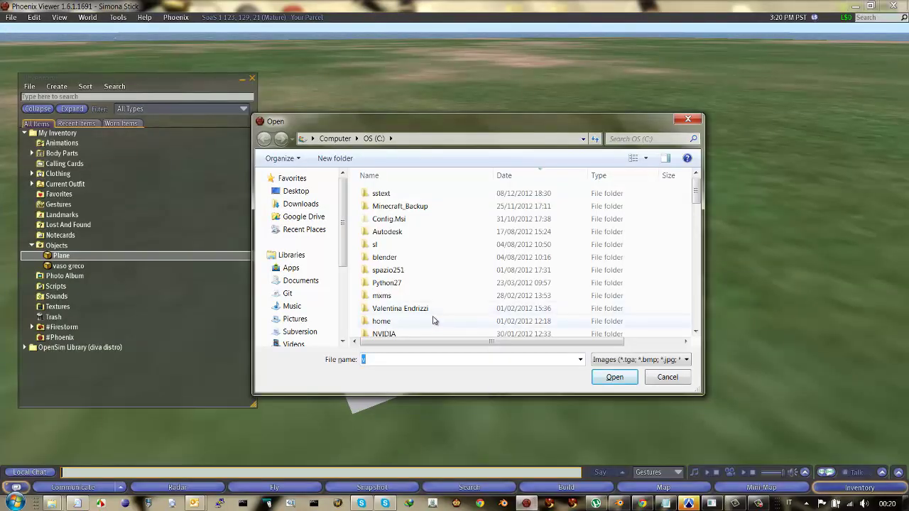
{"action": "type", "text": "6266Greek_vase.jpg"}
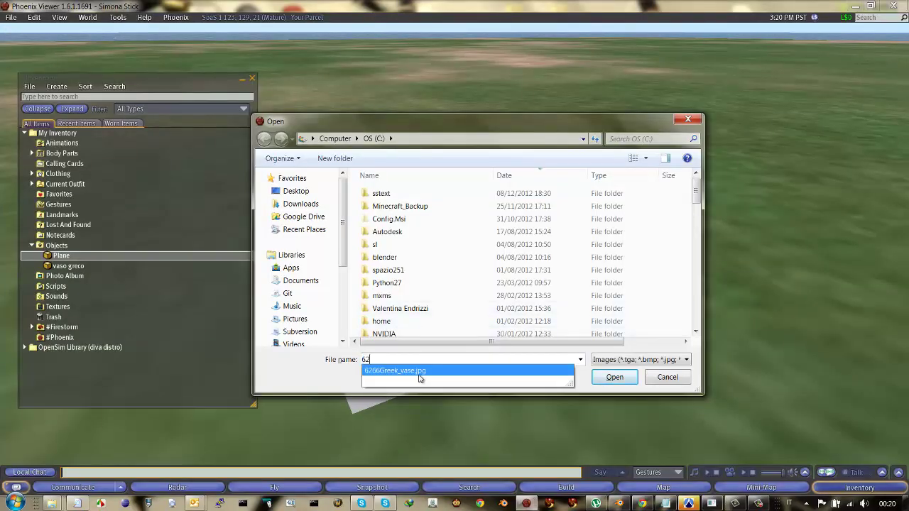
Step: Upload 6266Greek_vase.jpg for L$0 and carry the new texture from inventory over the plane
{"action": "left_click", "coordinate": [607, 378]}
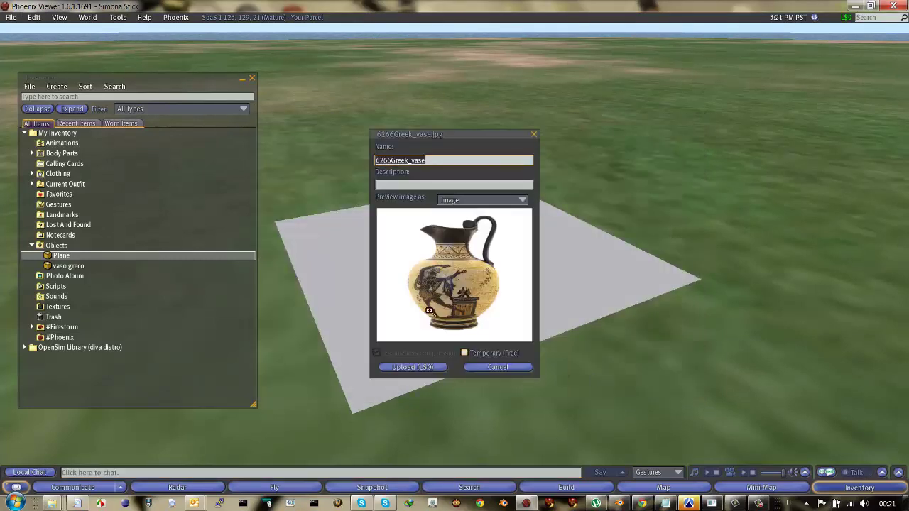
{"action": "left_click", "coordinate": [423, 366]}
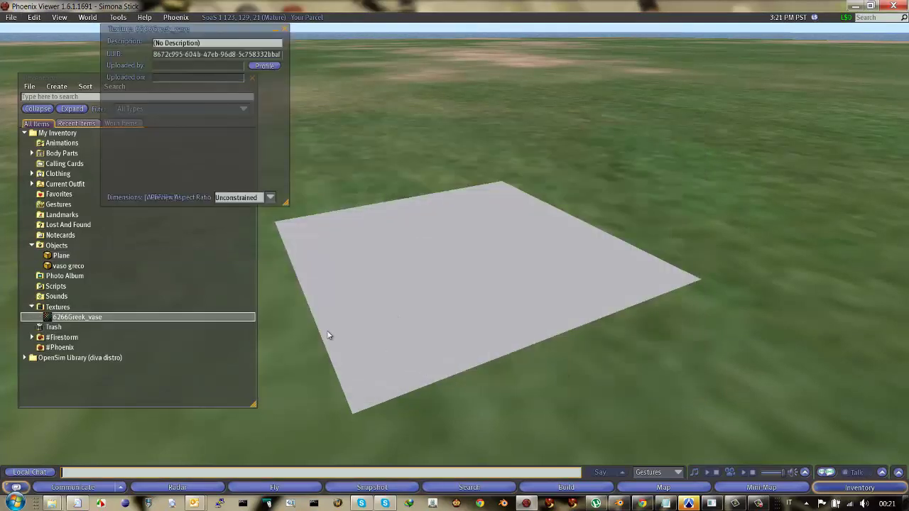
{"action": "left_click", "coordinate": [56, 317]}
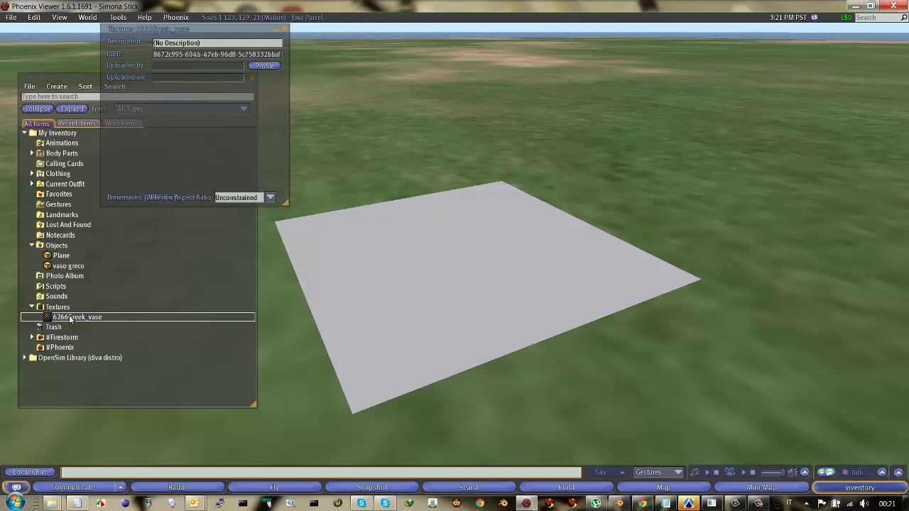
{"action": "left_click_drag", "start_coordinate": [67, 320], "coordinate": [321, 279]}
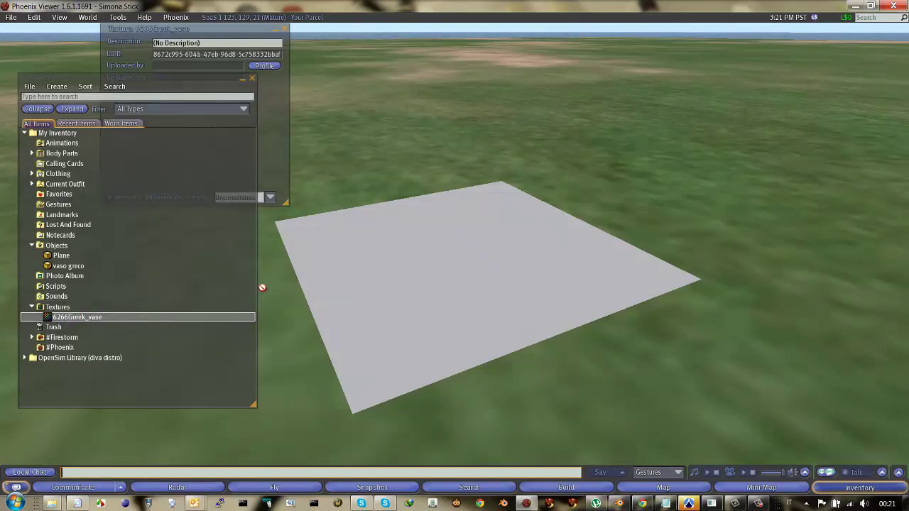
Step: Drop the 6266Greek_vase texture onto the plane, close its preview, and close the inventory
{"action": "left_click_drag", "start_coordinate": [449, 271], "coordinate": [450, 270]}
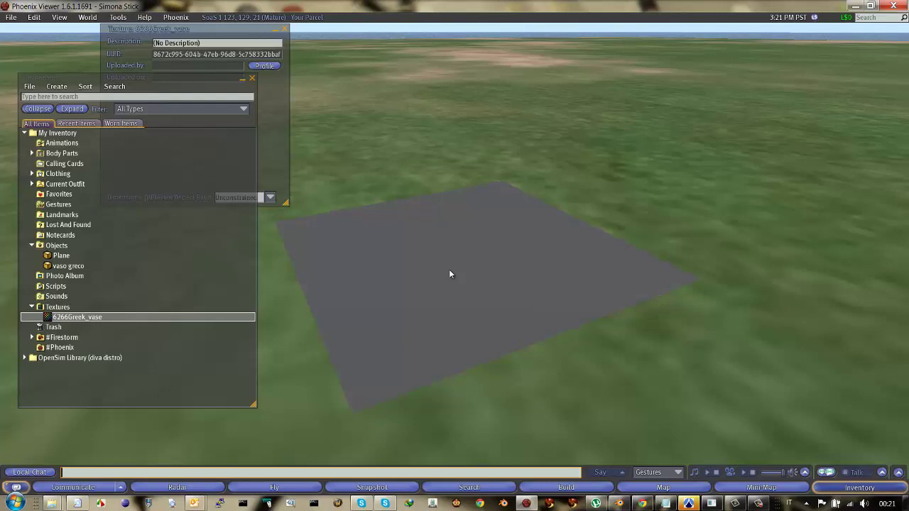
{"action": "left_click", "coordinate": [282, 145]}
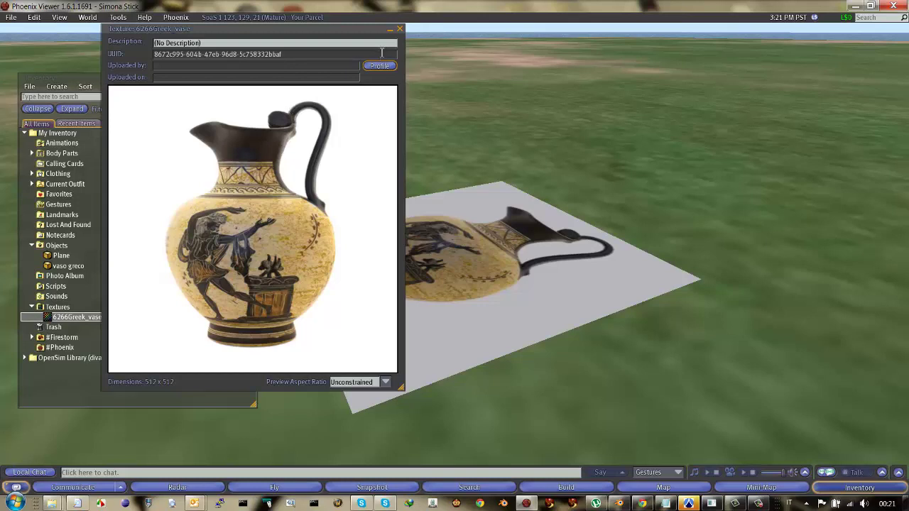
{"action": "left_click", "coordinate": [400, 30]}
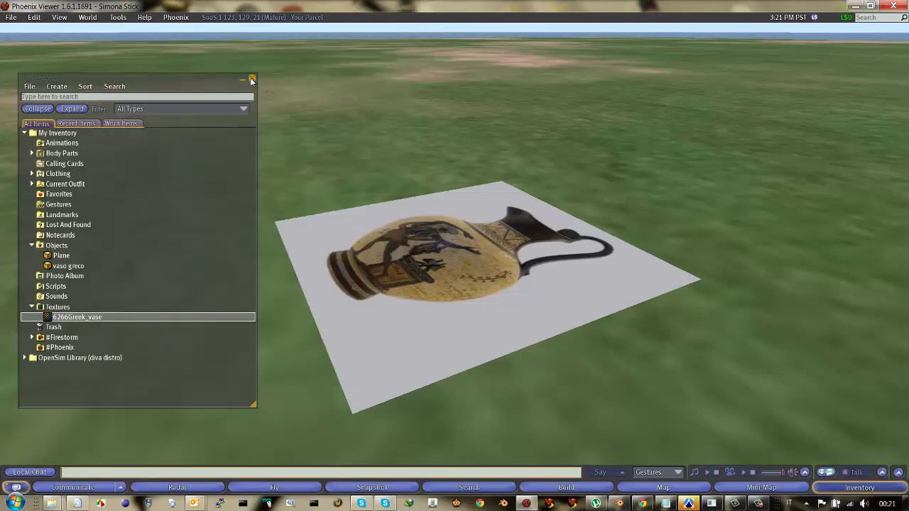
{"action": "left_click", "coordinate": [396, 264]}
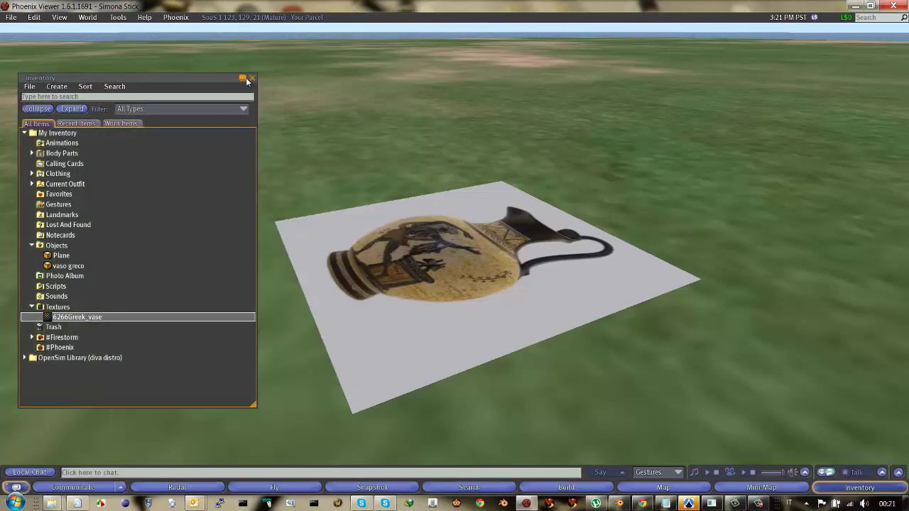
{"action": "key", "text": "ctrl+i"}
{"action": "key", "text": "Escape"}
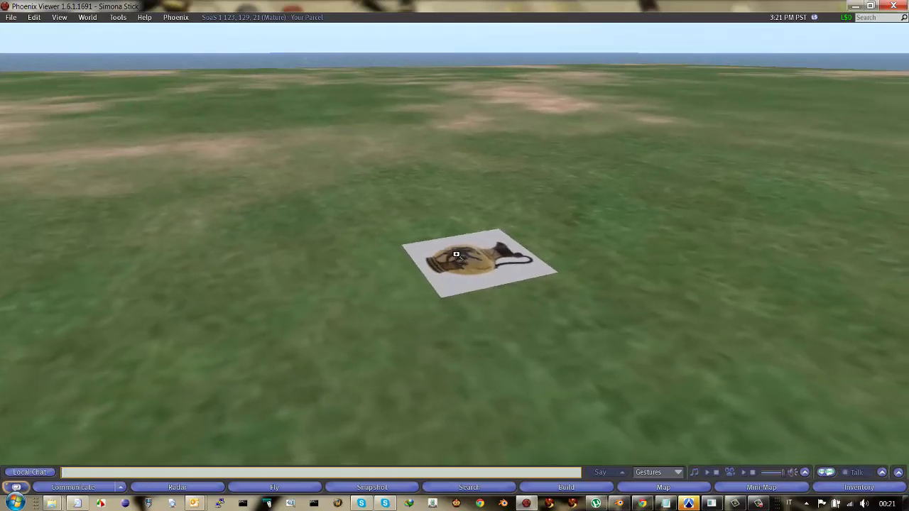
Step: Edit the plane and turn it 90° on the red rotation ring so it stands upright
{"action": "right_click", "coordinate": [455, 257]}
{"action": "left_click", "coordinate": [480, 280]}
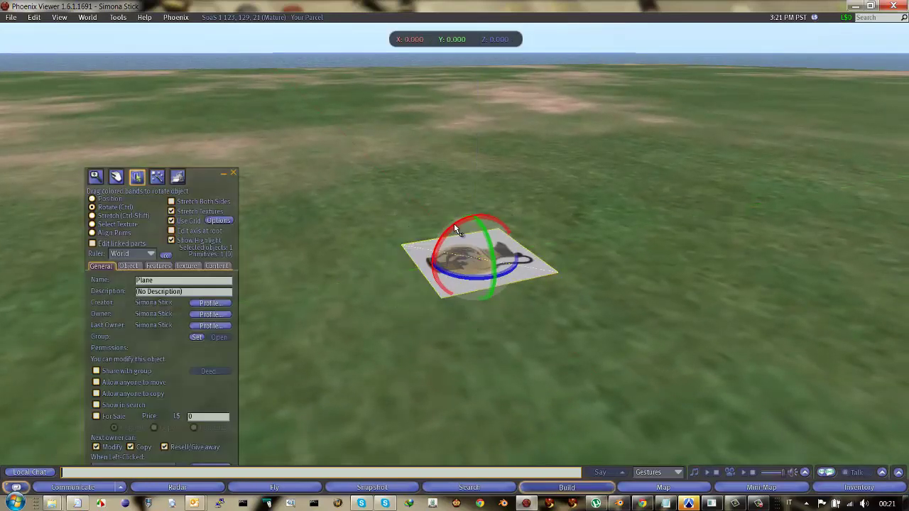
{"action": "left_click_drag", "start_coordinate": [440, 245], "coordinate": [445, 301]}
{"action": "mouse_move", "coordinate": [477, 275]}
{"action": "left_mouse_down", "text": "alt"}
{"action": "mouse_move", "coordinate": [444, 206]}
{"action": "mouse_move", "coordinate": [454, 255]}
{"action": "left_mouse_up", "text": "alt"}
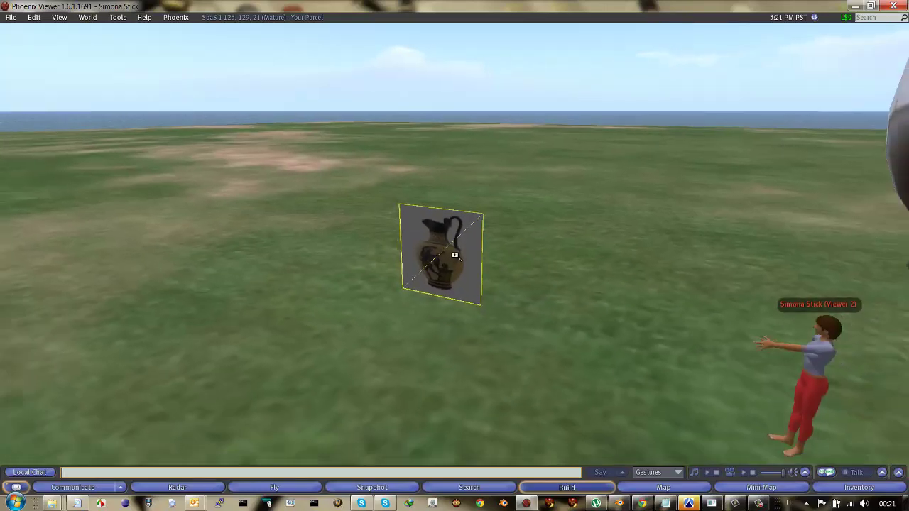
{"action": "left_click", "coordinate": [233, 174]}
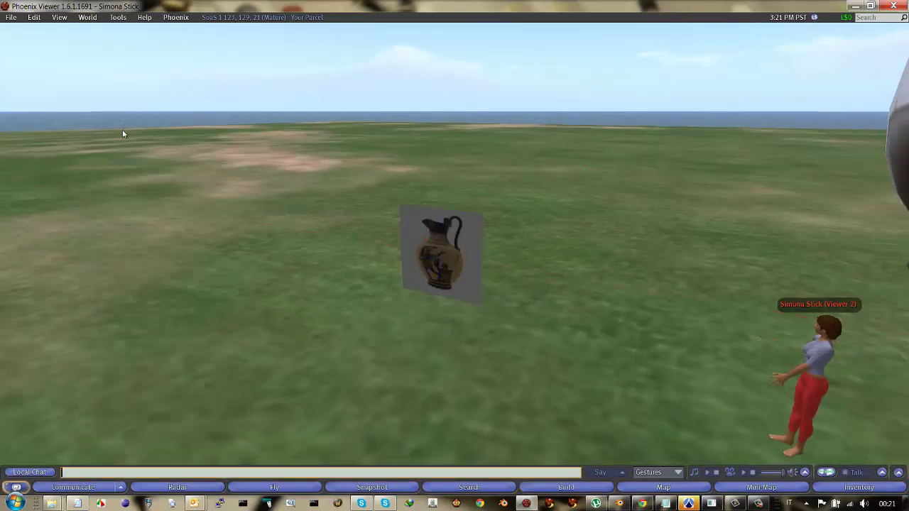
{"action": "left_click", "coordinate": [11, 17]}
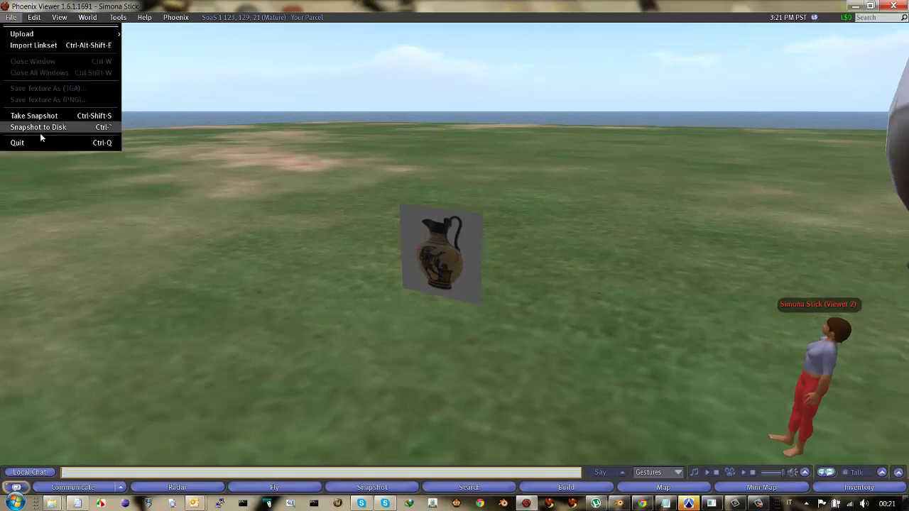
{"action": "mouse_move", "coordinate": [22, 34]}
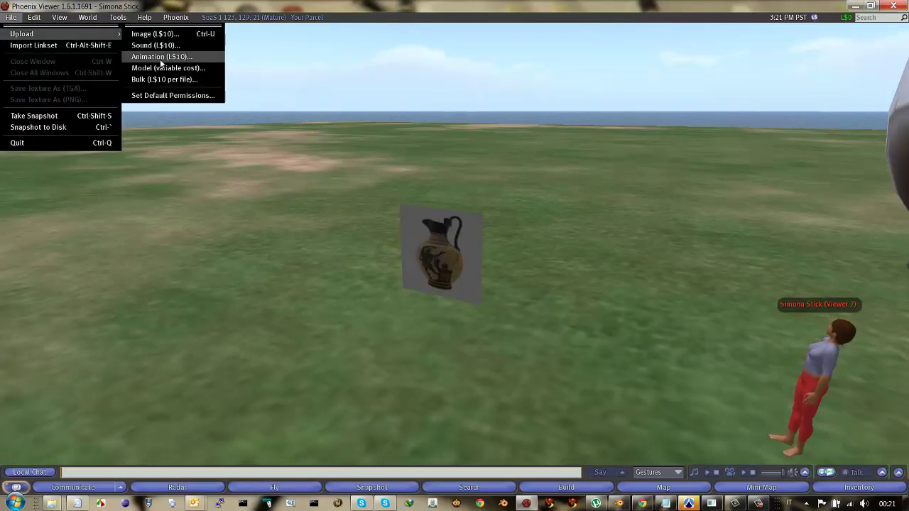
Step: Open piano texturizzato base.dae in the model uploader
{"action": "left_click", "coordinate": [162, 68]}
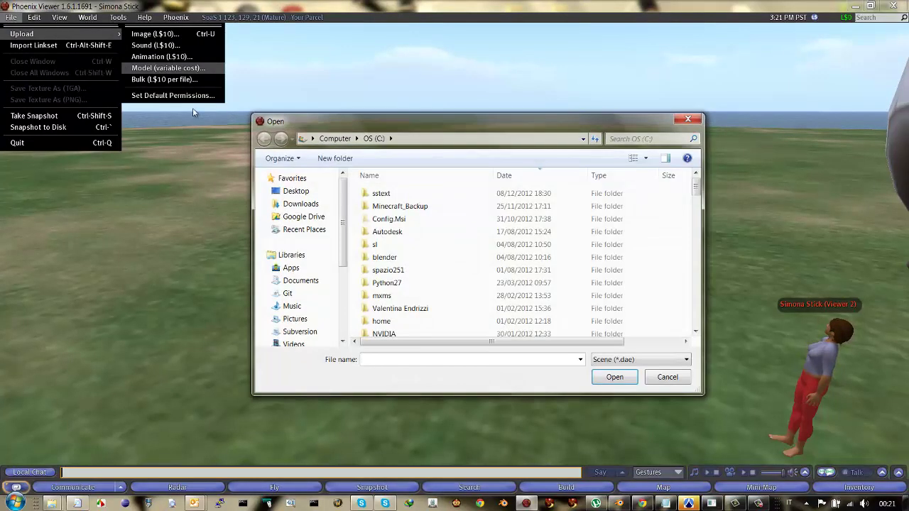
{"action": "type", "text": "piano"}
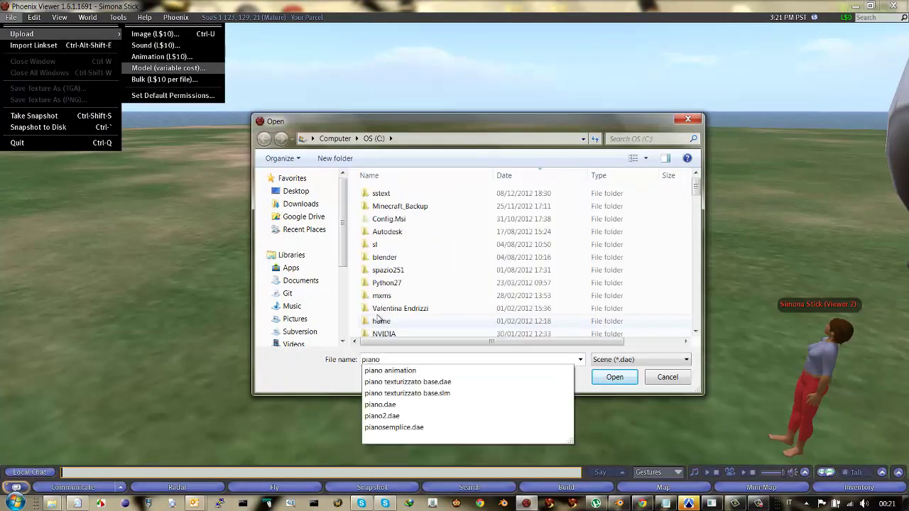
{"action": "key", "text": "Down"}
{"action": "key", "text": "Down"}
{"action": "key", "text": "Return"}
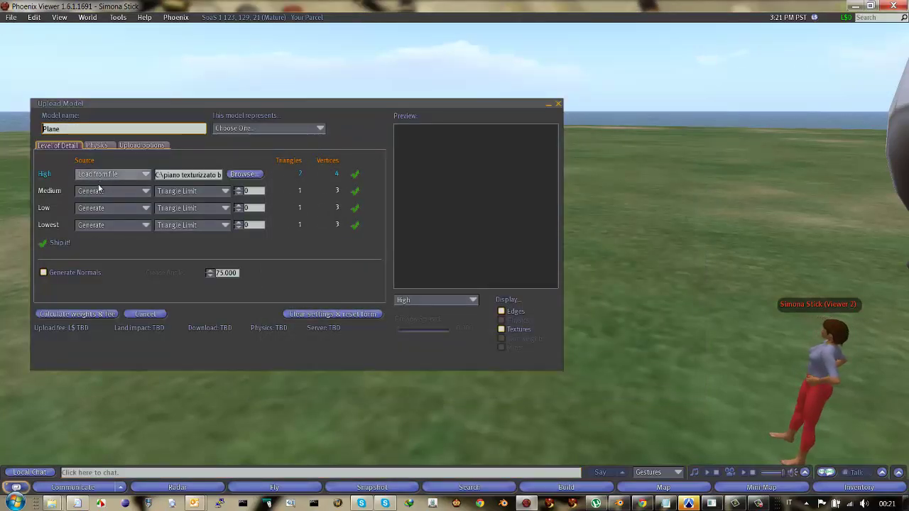
Step: Set the Medium, Low and Lowest detail levels to Use LoD above
{"action": "left_click", "coordinate": [145, 191]}
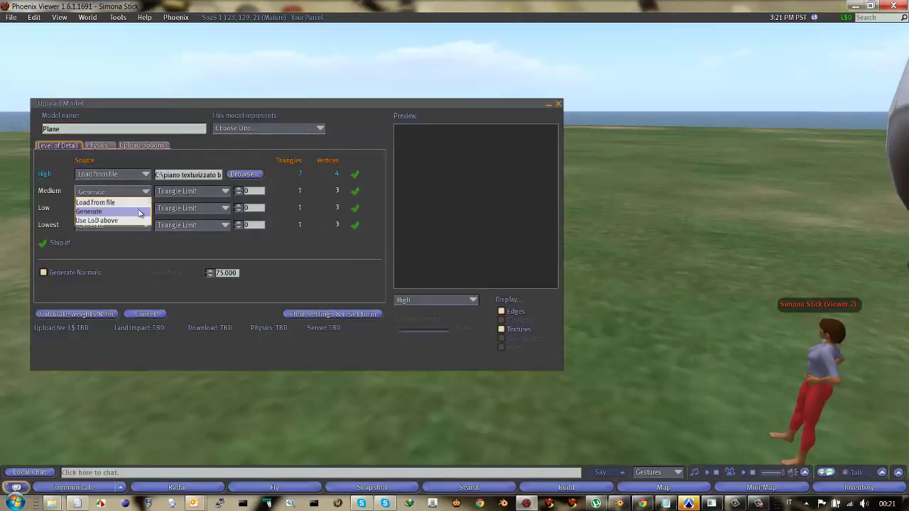
{"action": "left_click", "coordinate": [137, 221]}
{"action": "left_click", "coordinate": [140, 208]}
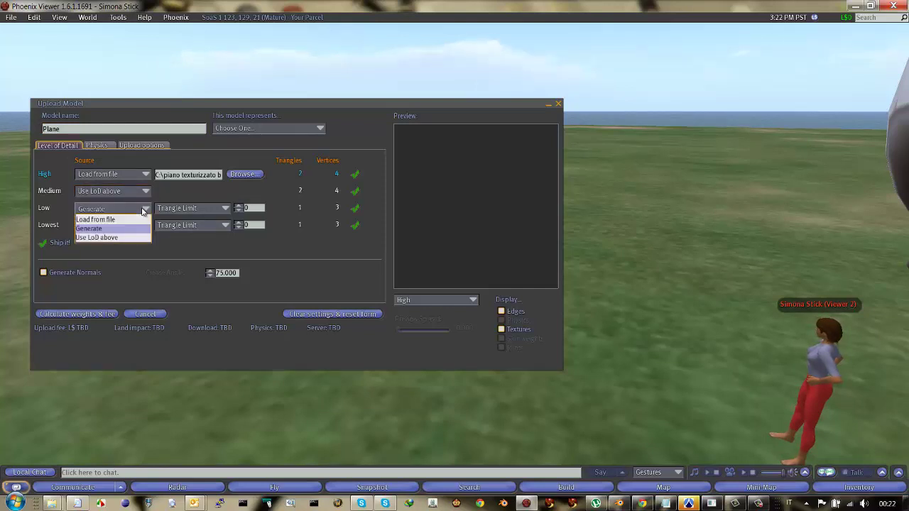
{"action": "left_click", "coordinate": [130, 238]}
{"action": "left_click", "coordinate": [140, 225]}
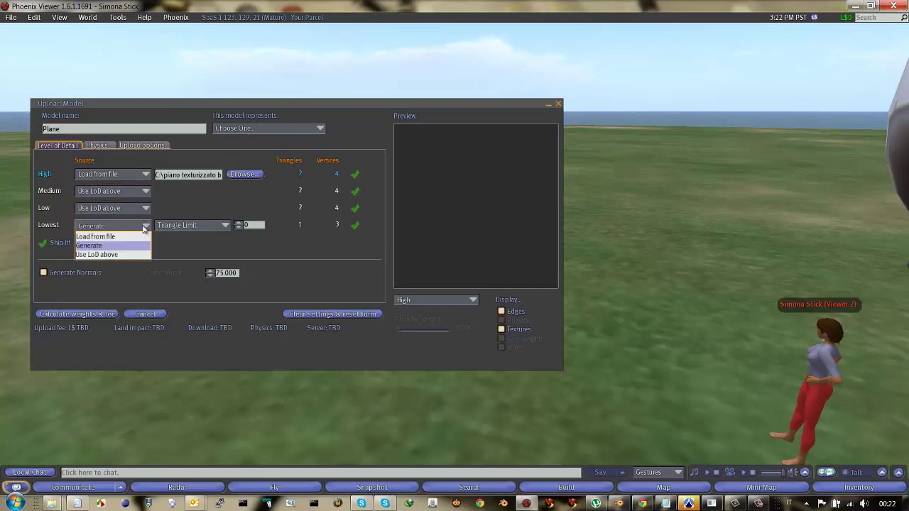
{"action": "left_click", "coordinate": [132, 254]}
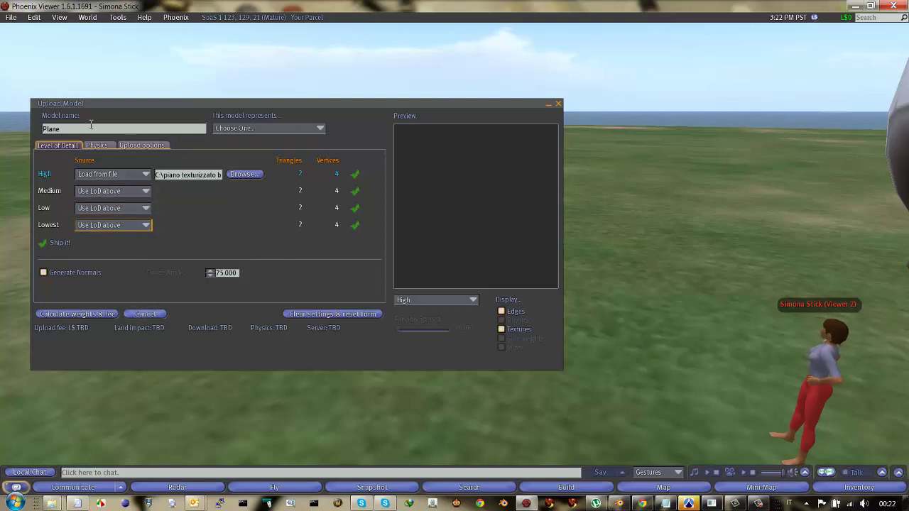
Step: Rename the model 'Piano resistente ai LOD' and upload it
{"action": "left_click_drag", "start_coordinate": [84, 128], "coordinate": [31, 129]}
{"action": "type", "text": "P"}
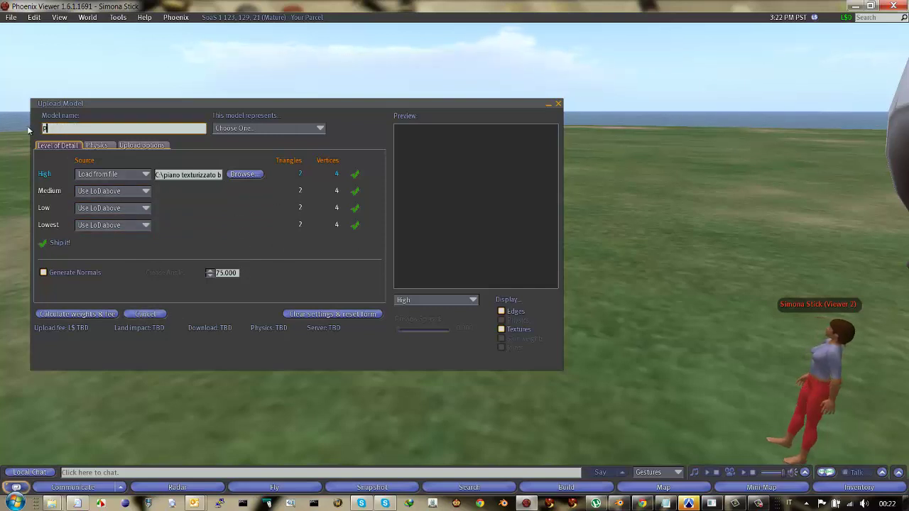
{"action": "type", "text": "iano resistente ai LOD"}
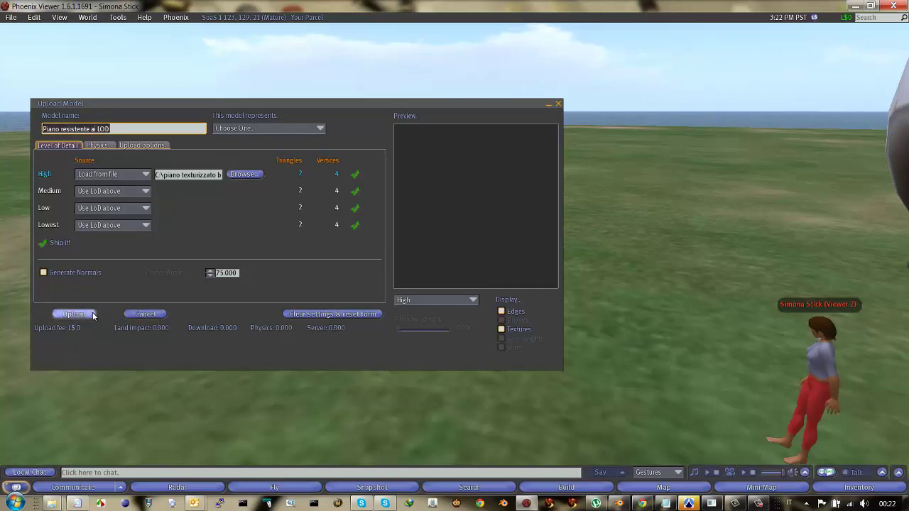
{"action": "left_click", "coordinate": [79, 314]}
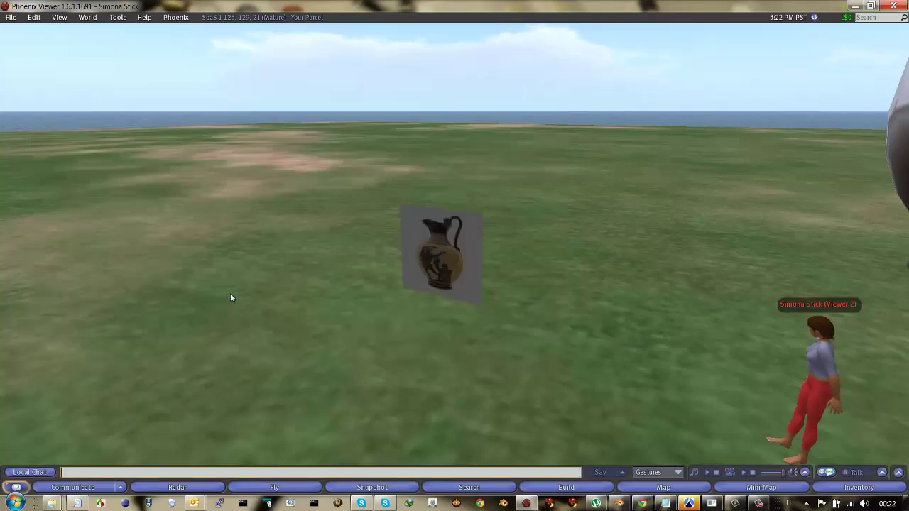
Step: Rez Piano resistente ai LOD on the ground and apply the 6266Greek_vase texture to it
{"action": "key", "text": "ctrl+i"}
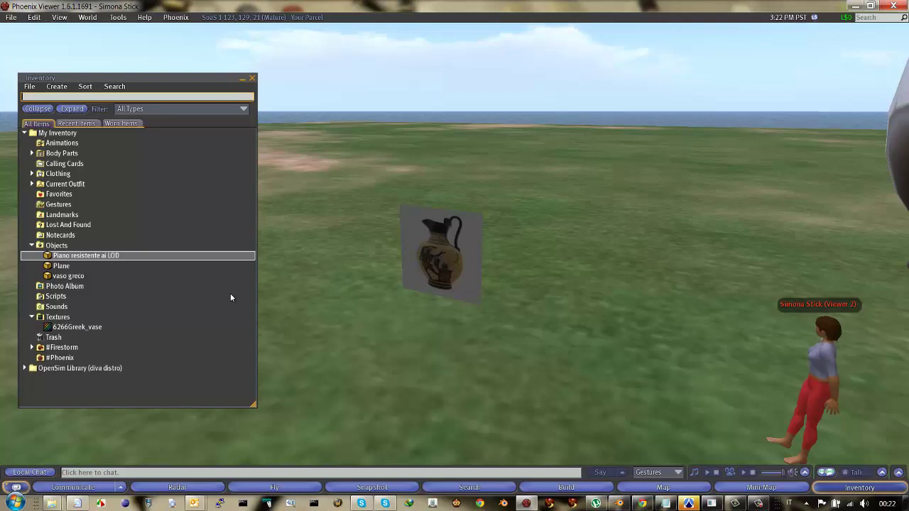
{"action": "left_click_drag", "start_coordinate": [103, 260], "coordinate": [577, 316]}
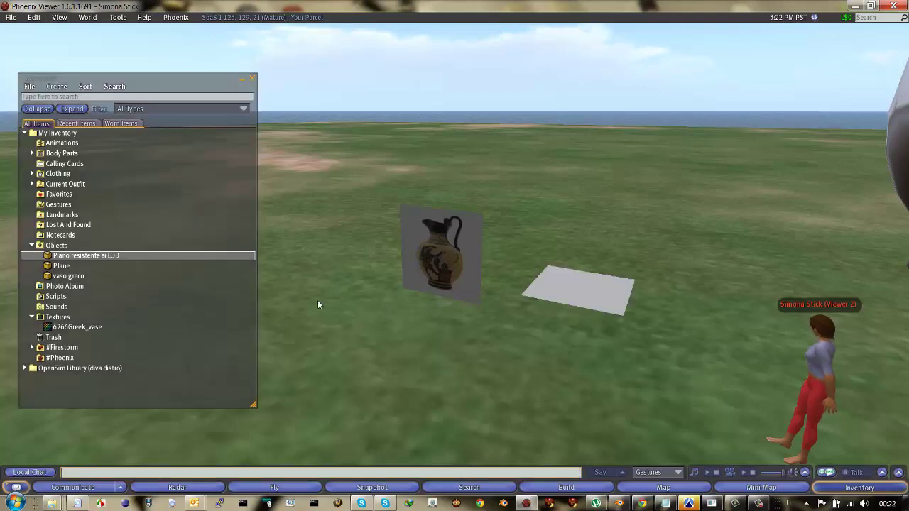
{"action": "left_click_drag", "start_coordinate": [85, 325], "coordinate": [583, 289]}
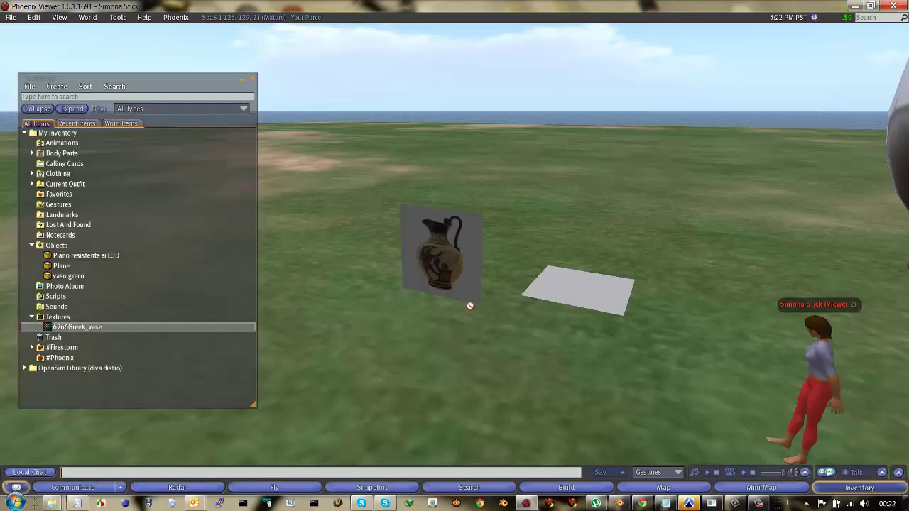
Step: Rotate the new plane 90° on X to stand upright and raise it slightly
{"action": "right_click", "coordinate": [583, 284]}
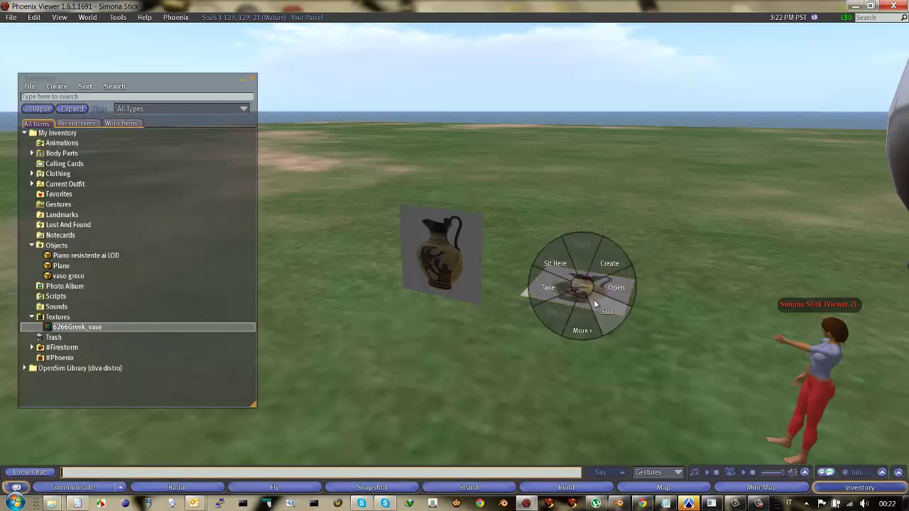
{"action": "left_click", "coordinate": [593, 300]}
{"action": "left_click_drag", "start_coordinate": [576, 275], "coordinate": [521, 356]}
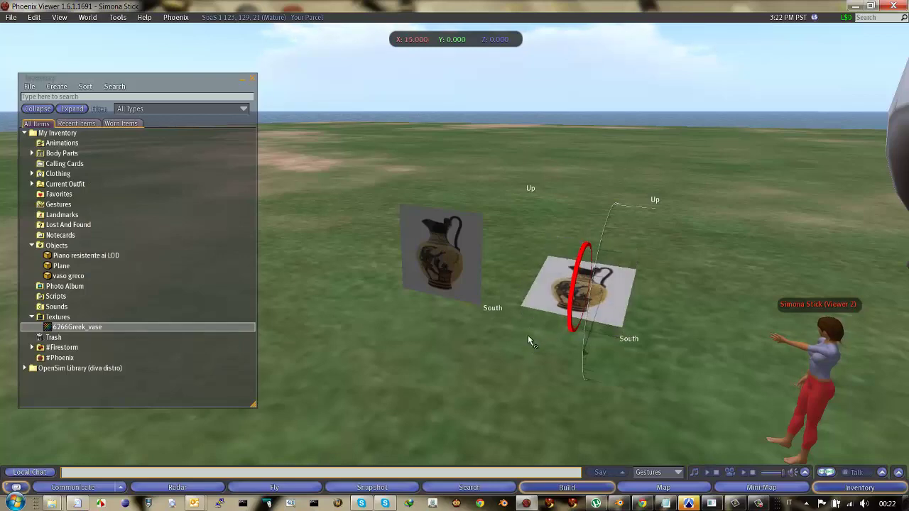
{"action": "left_click_drag", "start_coordinate": [521, 355], "coordinate": [524, 371]}
{"action": "scroll", "coordinate": [544, 351], "scroll_direction": "down", "scroll_amount": 3}
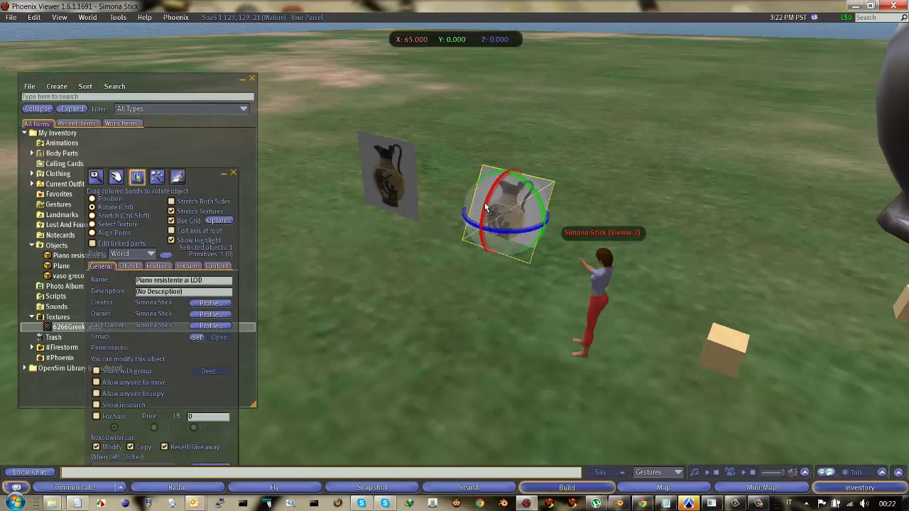
{"action": "left_click_drag", "start_coordinate": [478, 220], "coordinate": [426, 268], "text": "ctrl"}
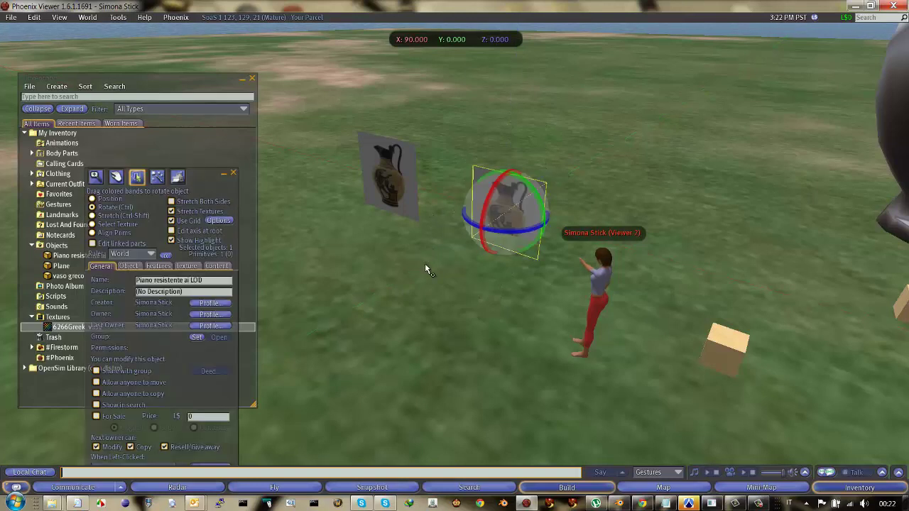
{"action": "left_click_drag", "start_coordinate": [509, 199], "coordinate": [334, 203]}
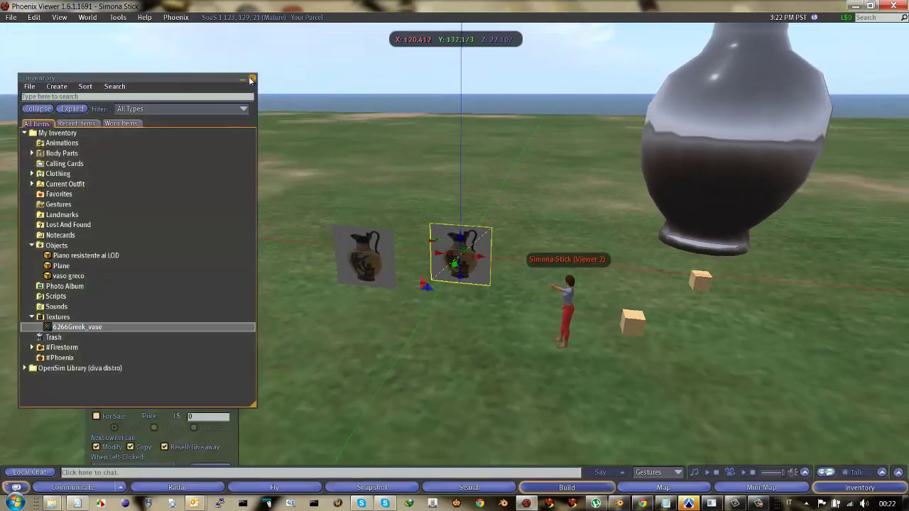
Step: Close the inventory and the Build window, deselecting the plane
{"action": "left_click", "coordinate": [251, 78]}
{"action": "left_click", "coordinate": [236, 175]}
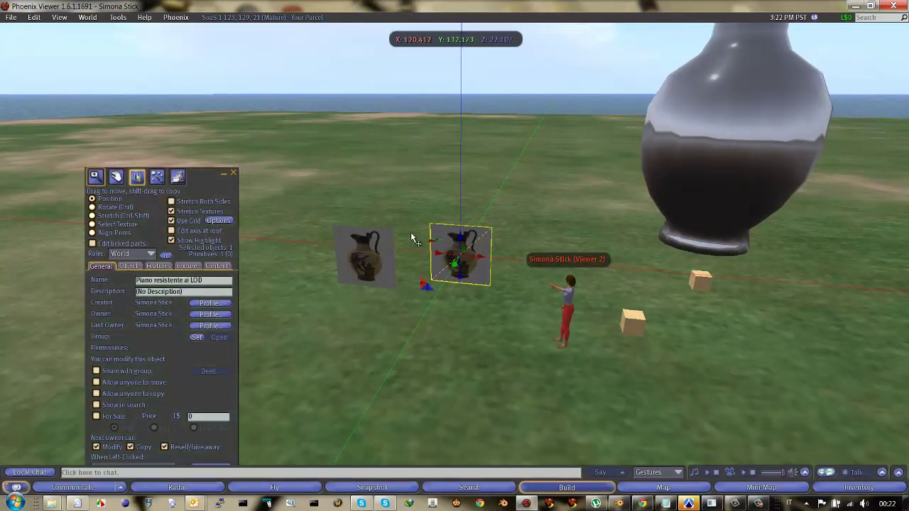
{"action": "left_click", "coordinate": [234, 174]}
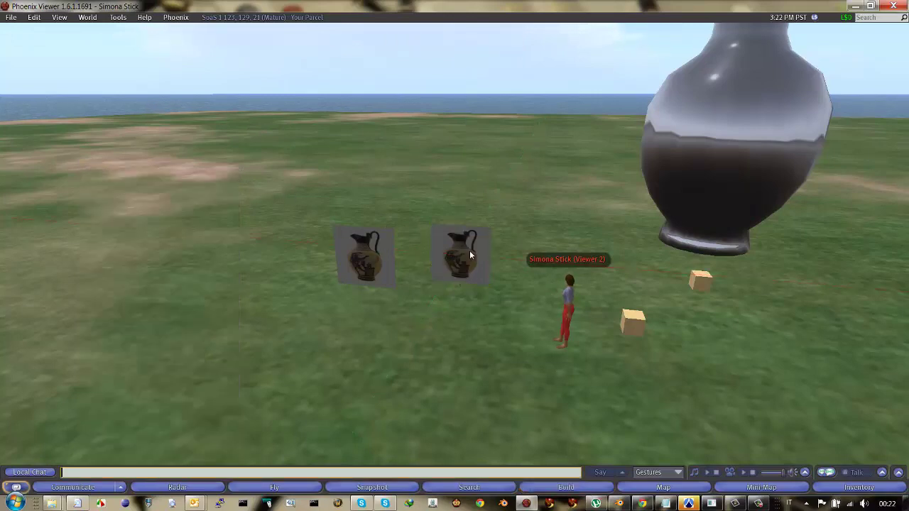
{"action": "left_click_drag", "start_coordinate": [469, 254], "coordinate": [455, 255], "text": "alt"}
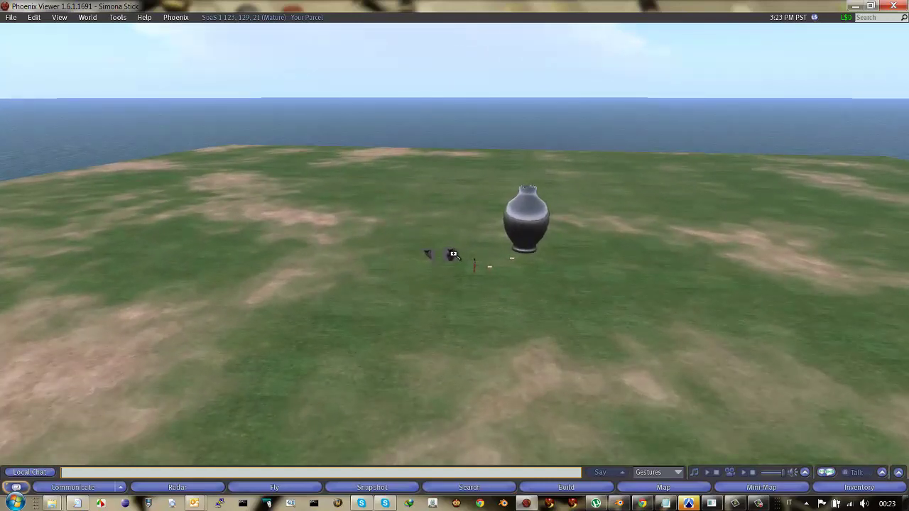
{"action": "left_click_drag", "start_coordinate": [458, 254], "coordinate": [455, 254], "text": "alt"}
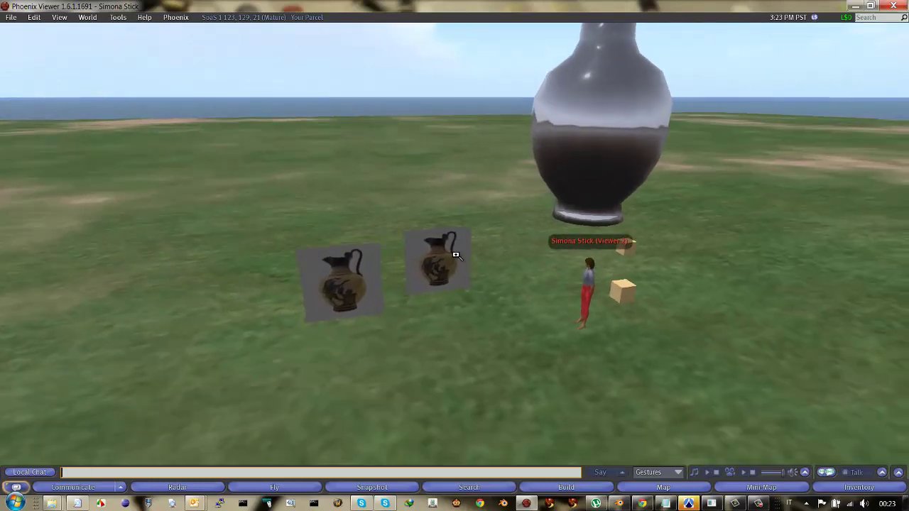
{"action": "left_click_drag", "start_coordinate": [375, 279], "coordinate": [454, 258], "text": "alt"}
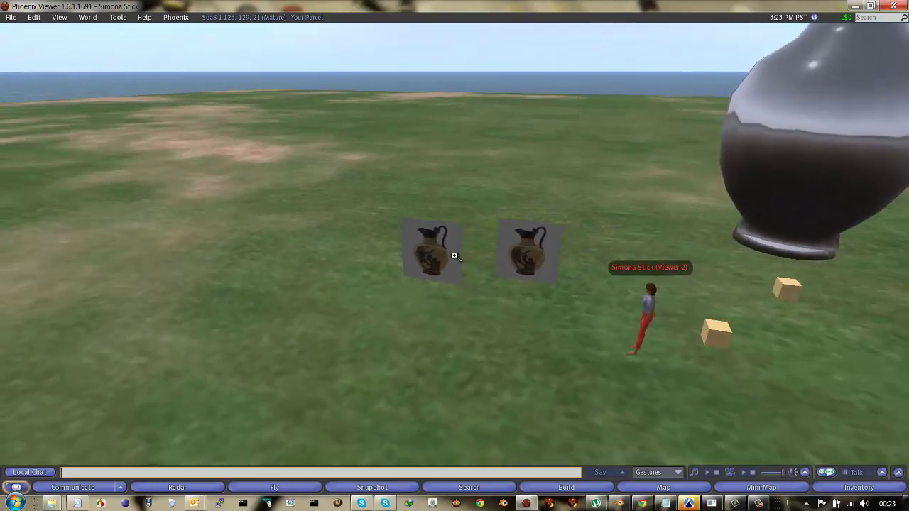